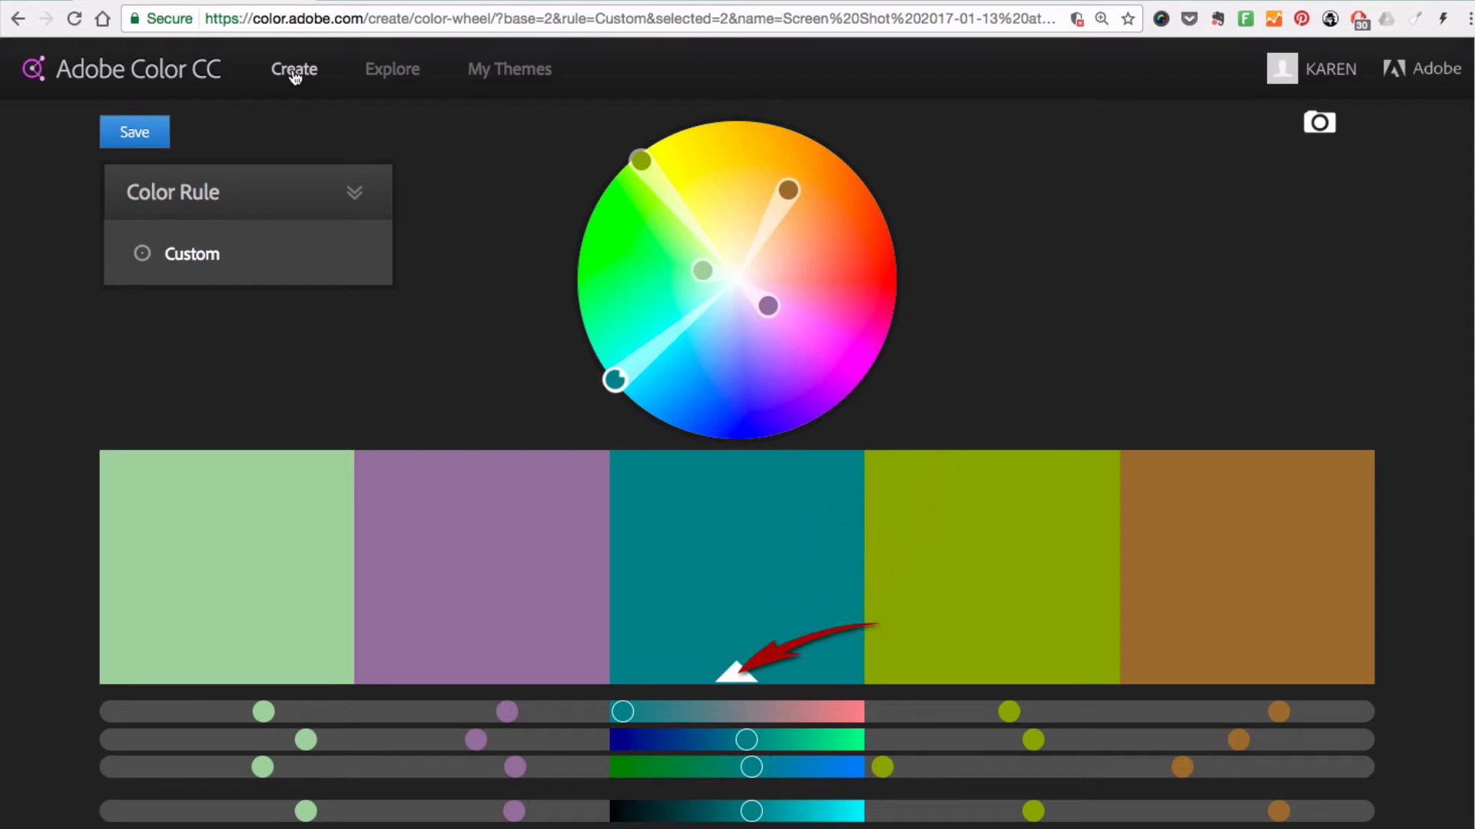
Select the teal base swatch and look at its values in all color models, collapsing them back to RGB and HEX
click(704, 546)
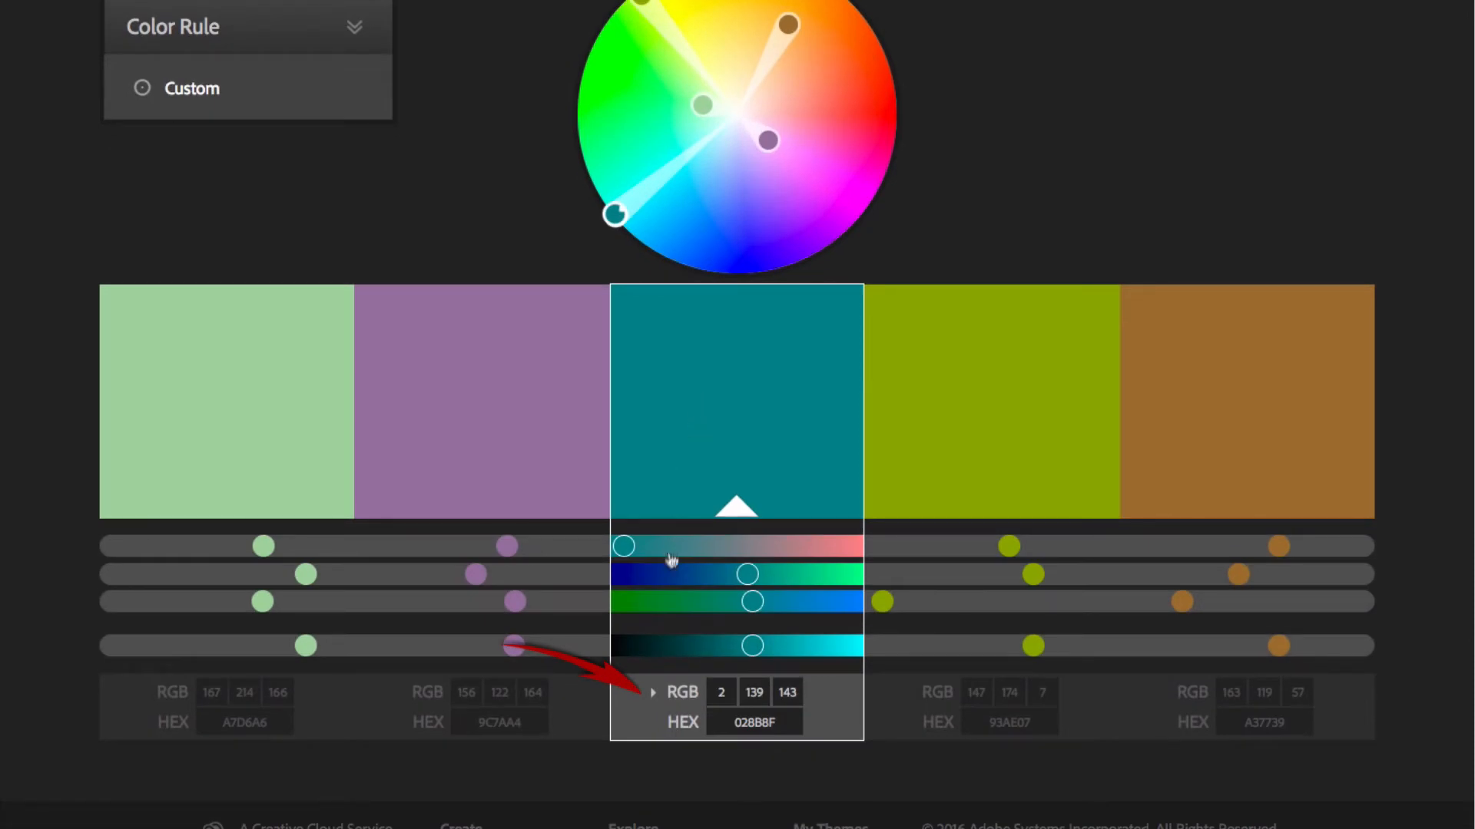
click(654, 696)
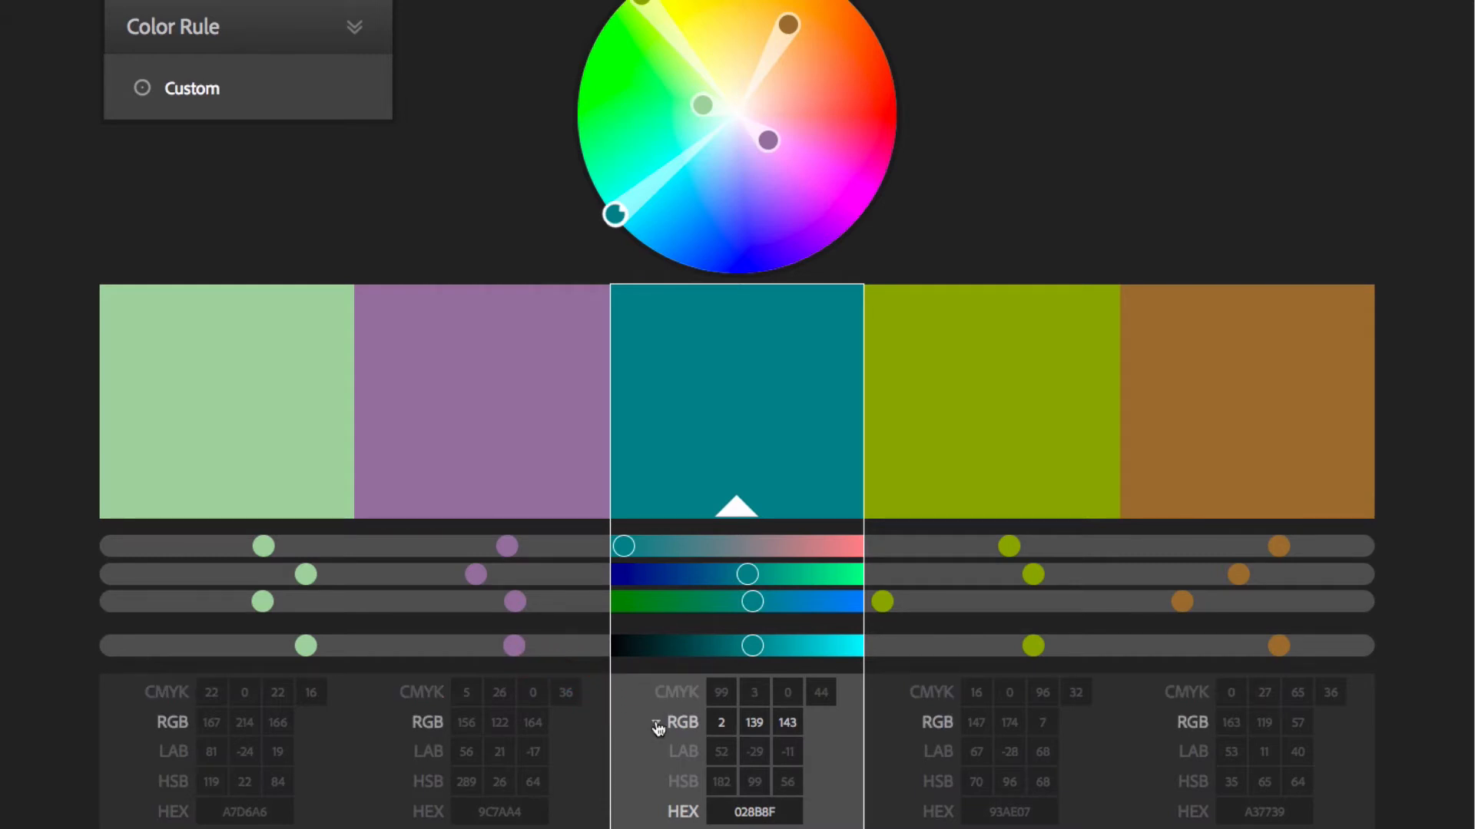
click(656, 724)
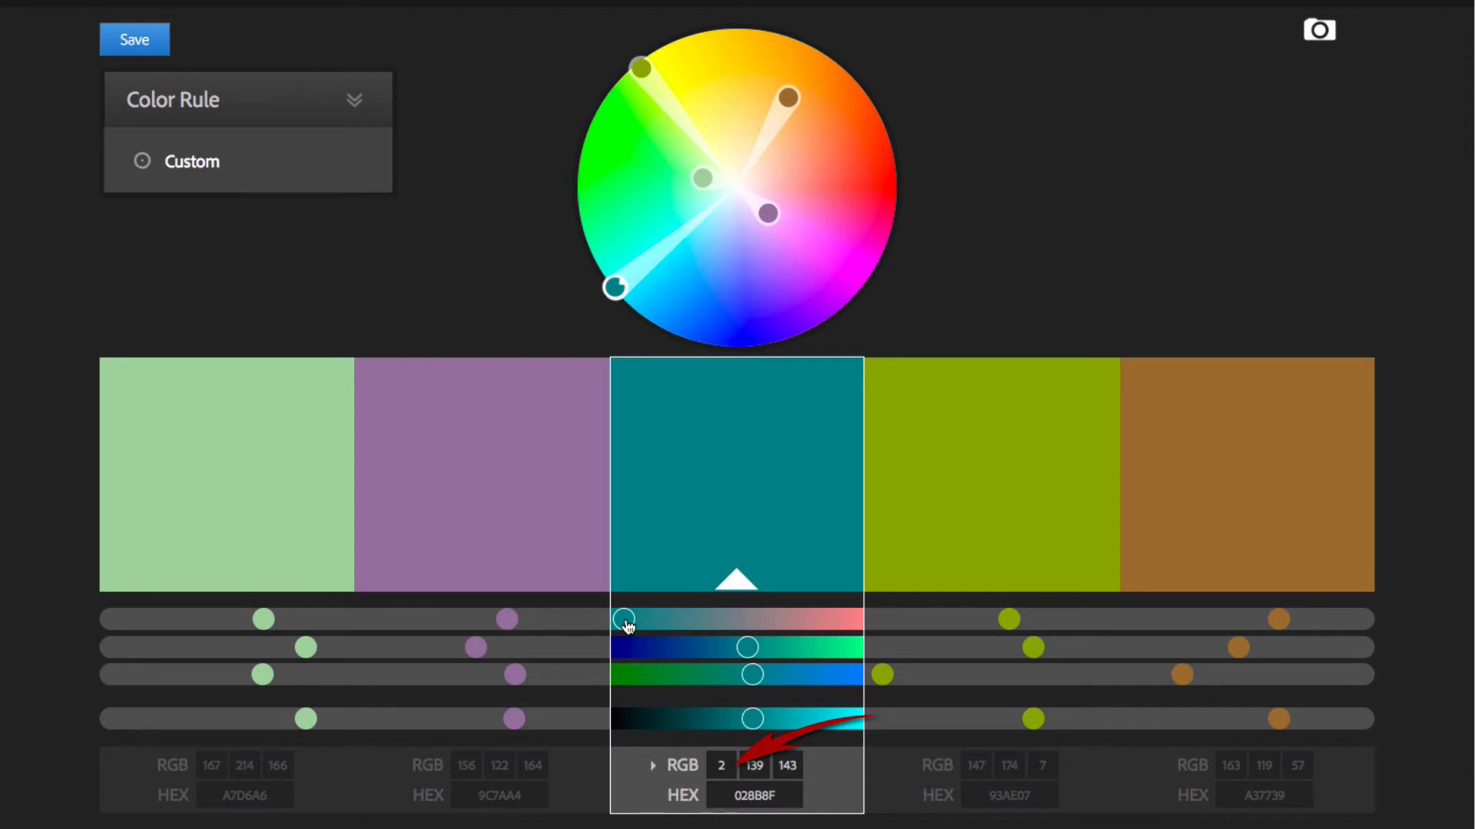
Adjust the teal base color with its RGB sliders and wheel marker, finishing at HEX 05898D
mouse_move(626, 626)
mouse_down()
mouse_move(691, 628)
mouse_move(624, 627)
mouse_up()
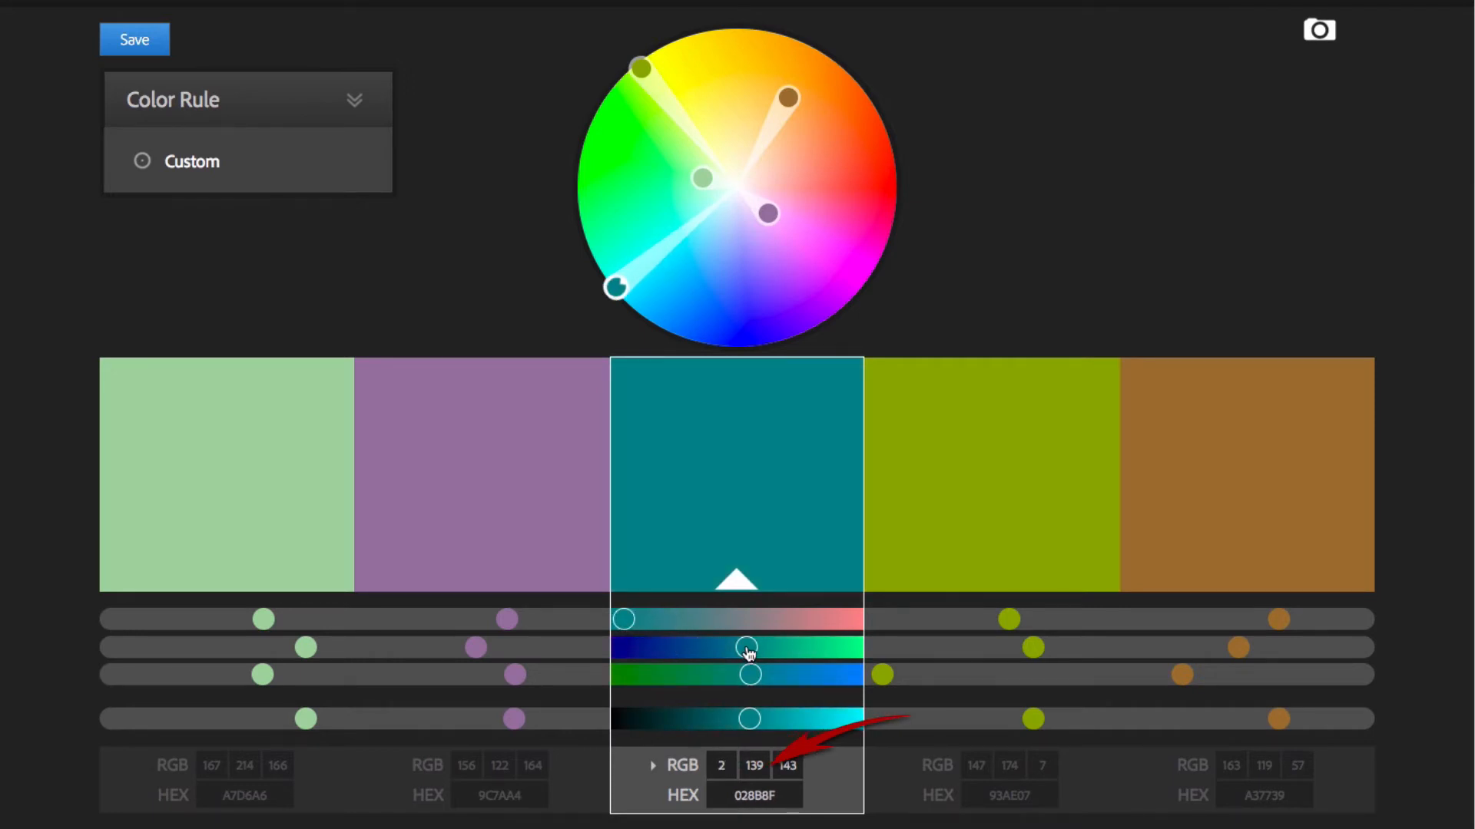
mouse_move(748, 650)
mouse_down()
mouse_move(706, 650)
mouse_move(744, 650)
mouse_move(719, 676)
mouse_move(742, 675)
mouse_move(726, 721)
mouse_move(699, 723)
mouse_move(752, 724)
mouse_up()
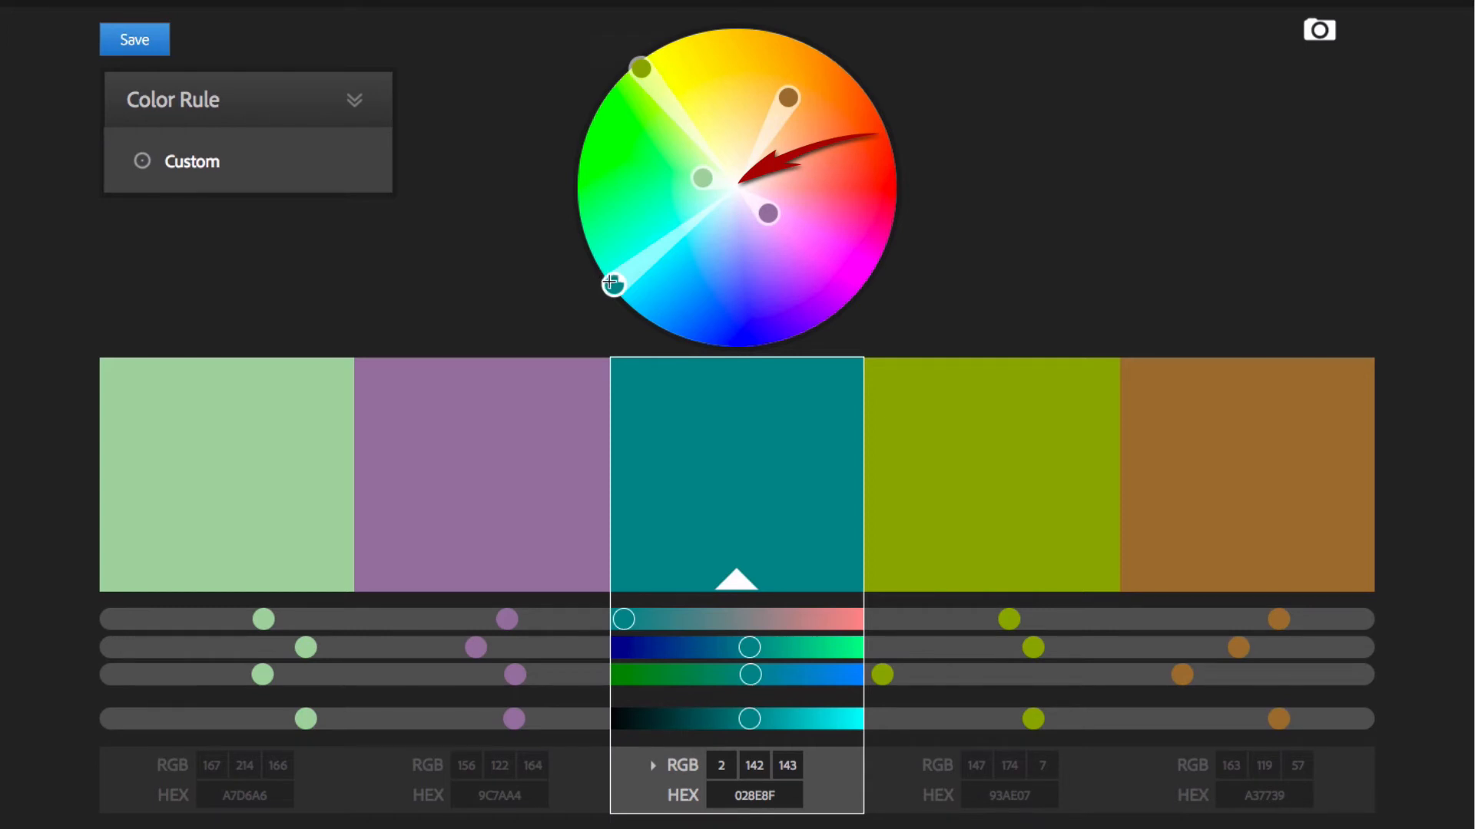
drag(612, 284, 698, 225)
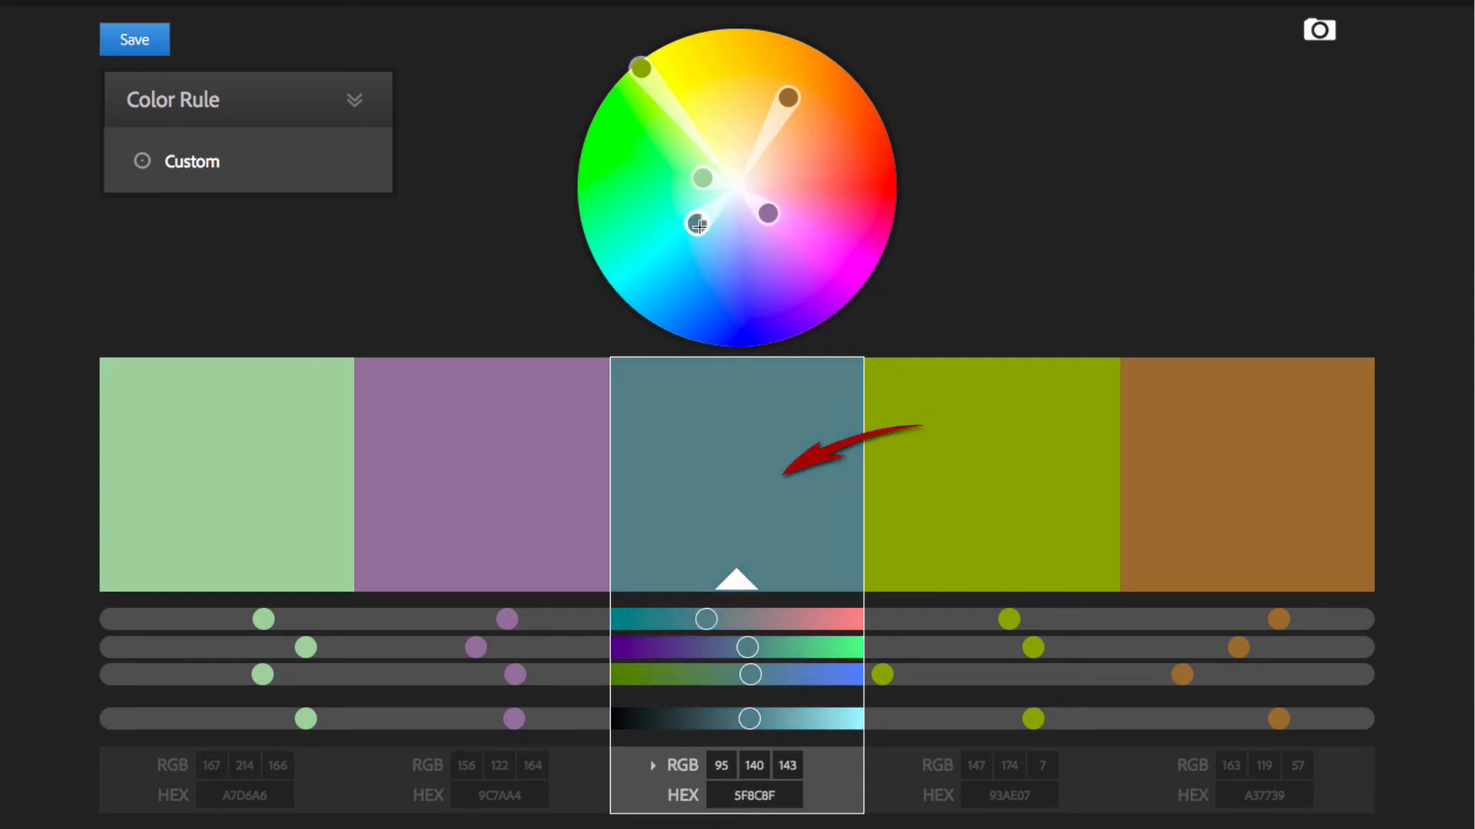
drag(698, 225, 619, 292)
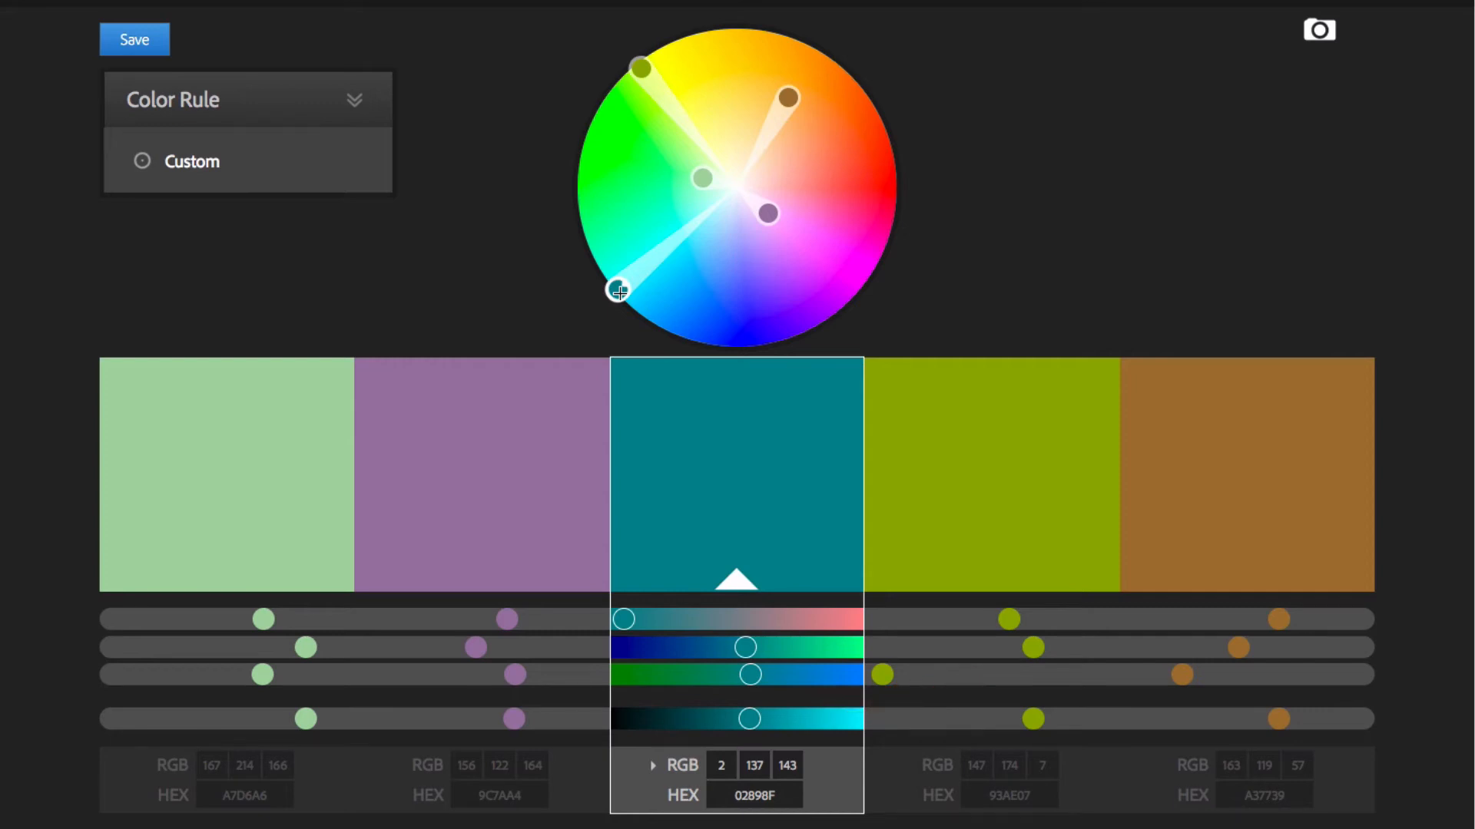
drag(619, 292, 619, 287)
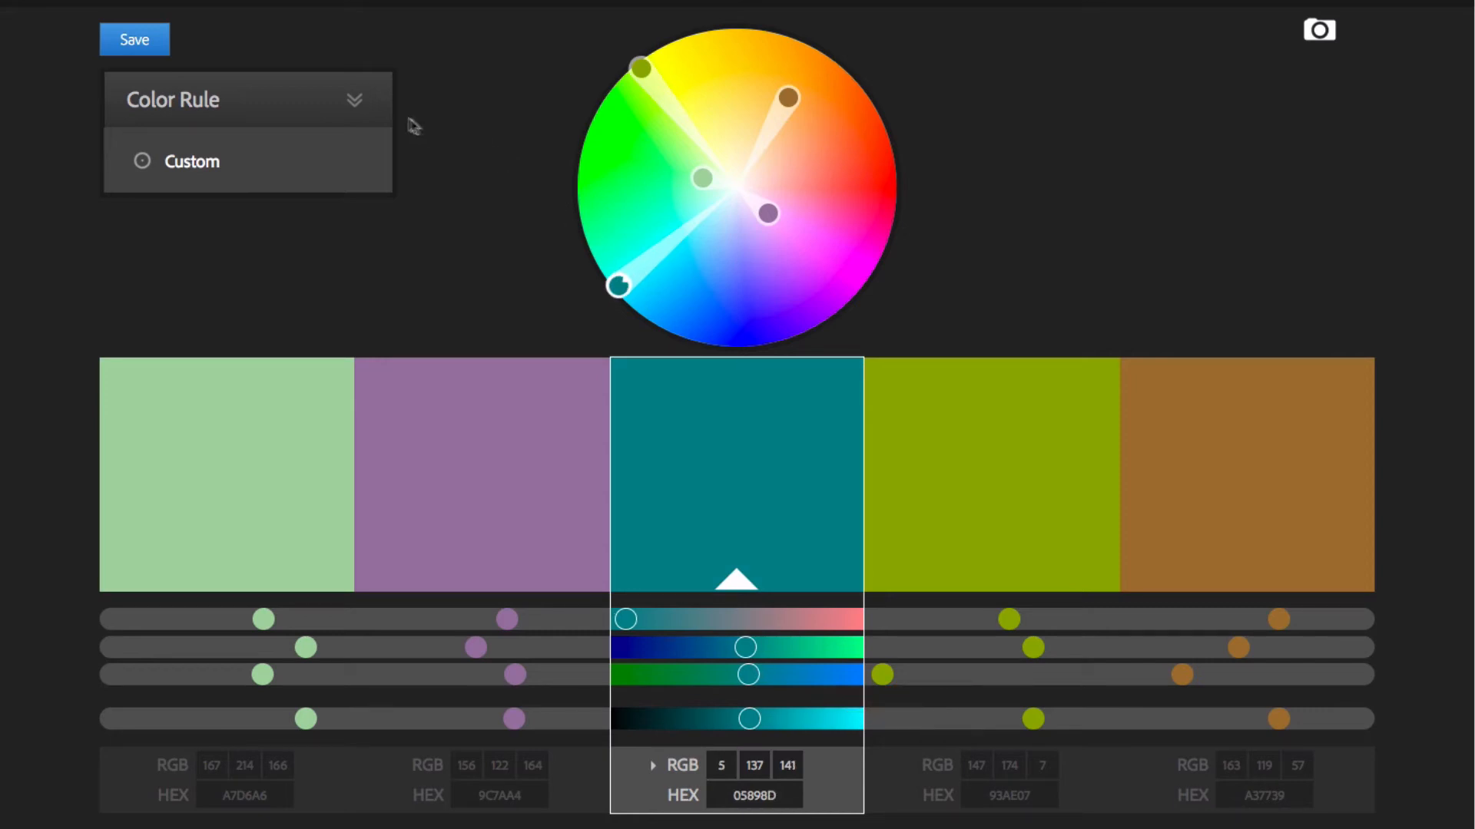
Apply the Analogous color rule and desaturate the teal base color to HEX 2B8D8D
click(355, 103)
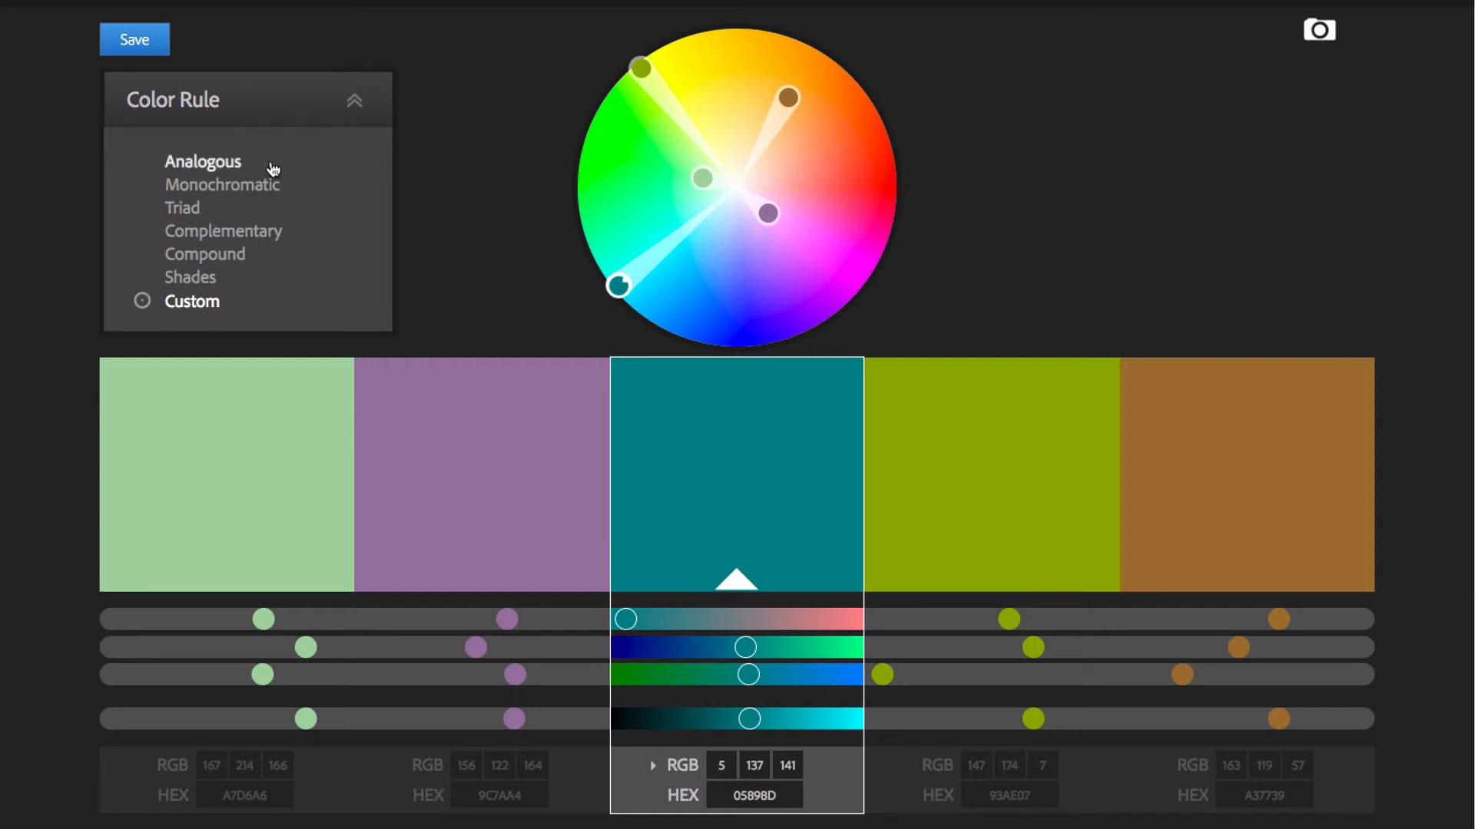
click(272, 169)
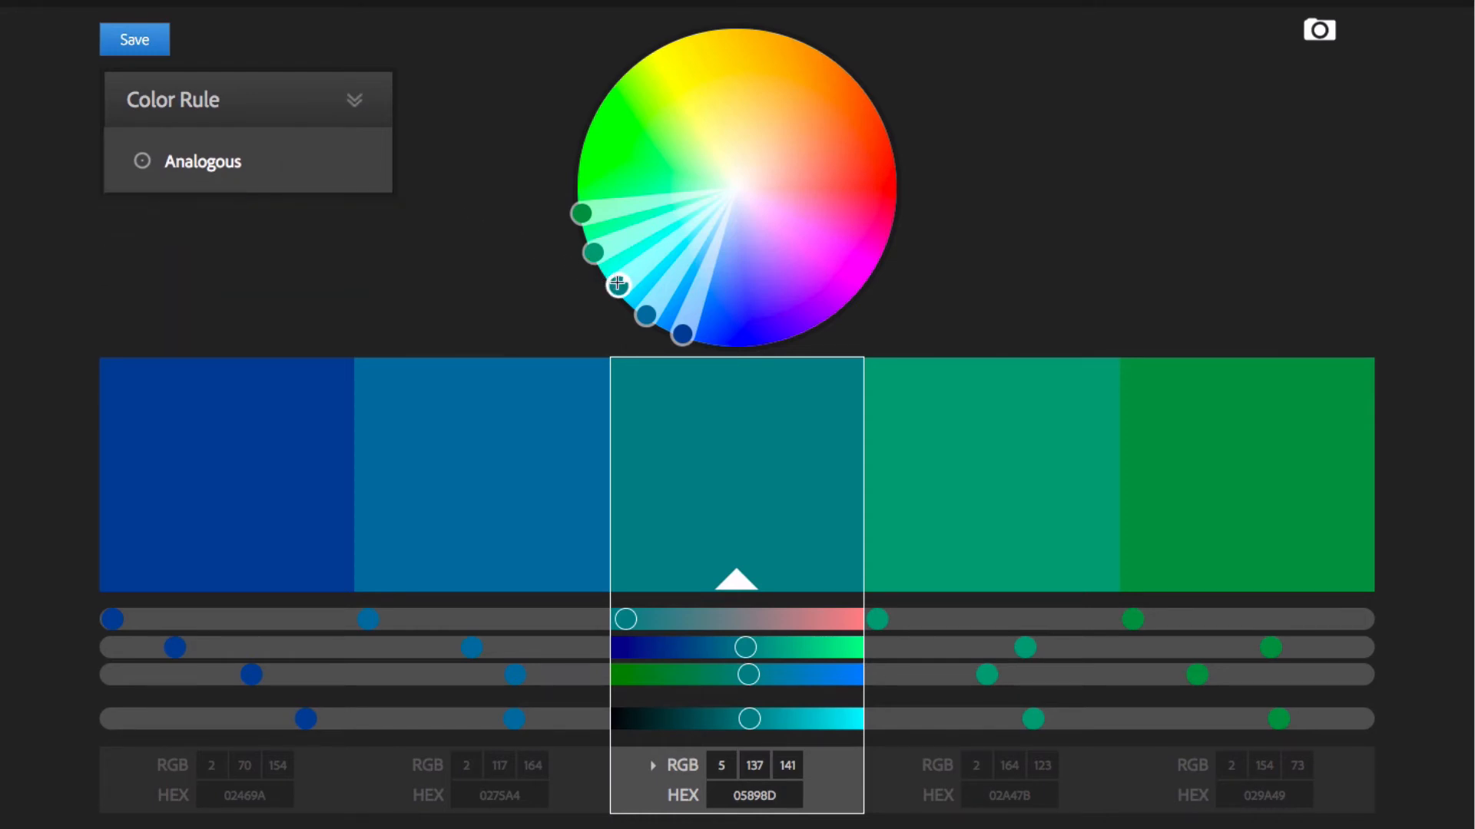
drag(617, 285, 654, 258)
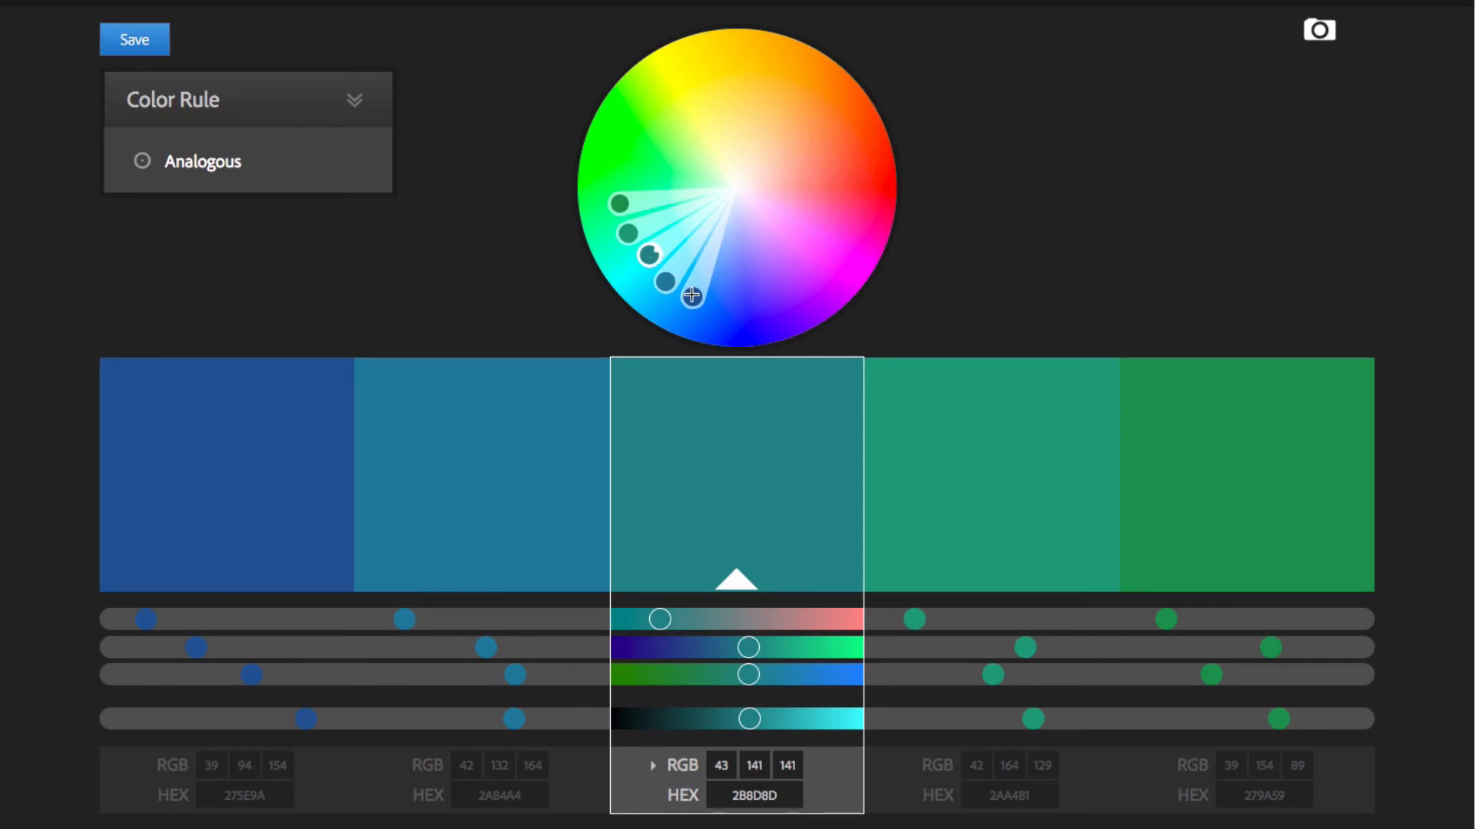
Rearrange the palette's markers on the wheel, shifting the base to a brown near HEX 8D7552 and the first swatch to green RGB 102, 154, 108
drag(692, 298, 802, 271)
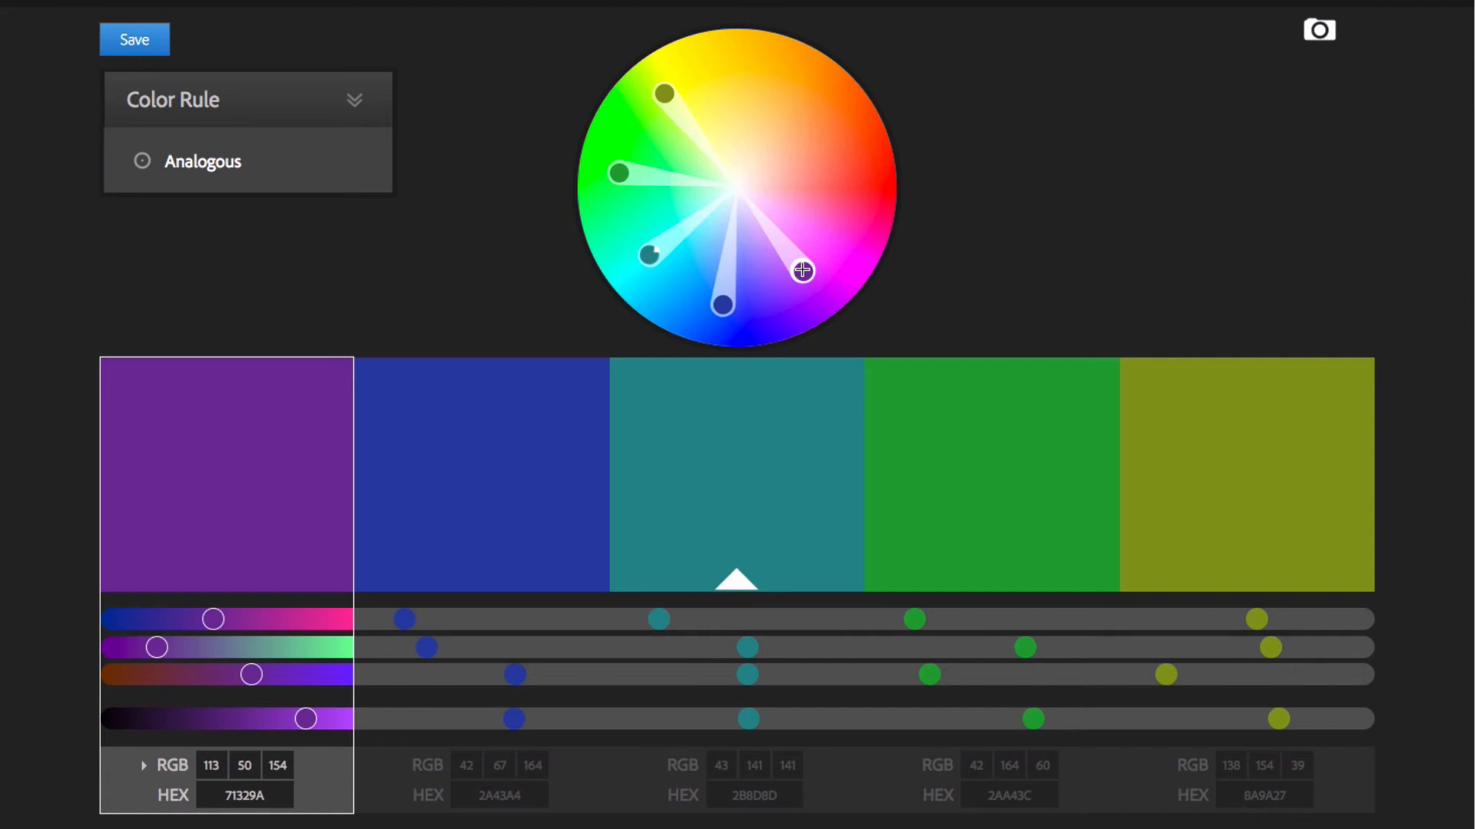
drag(803, 271, 775, 229)
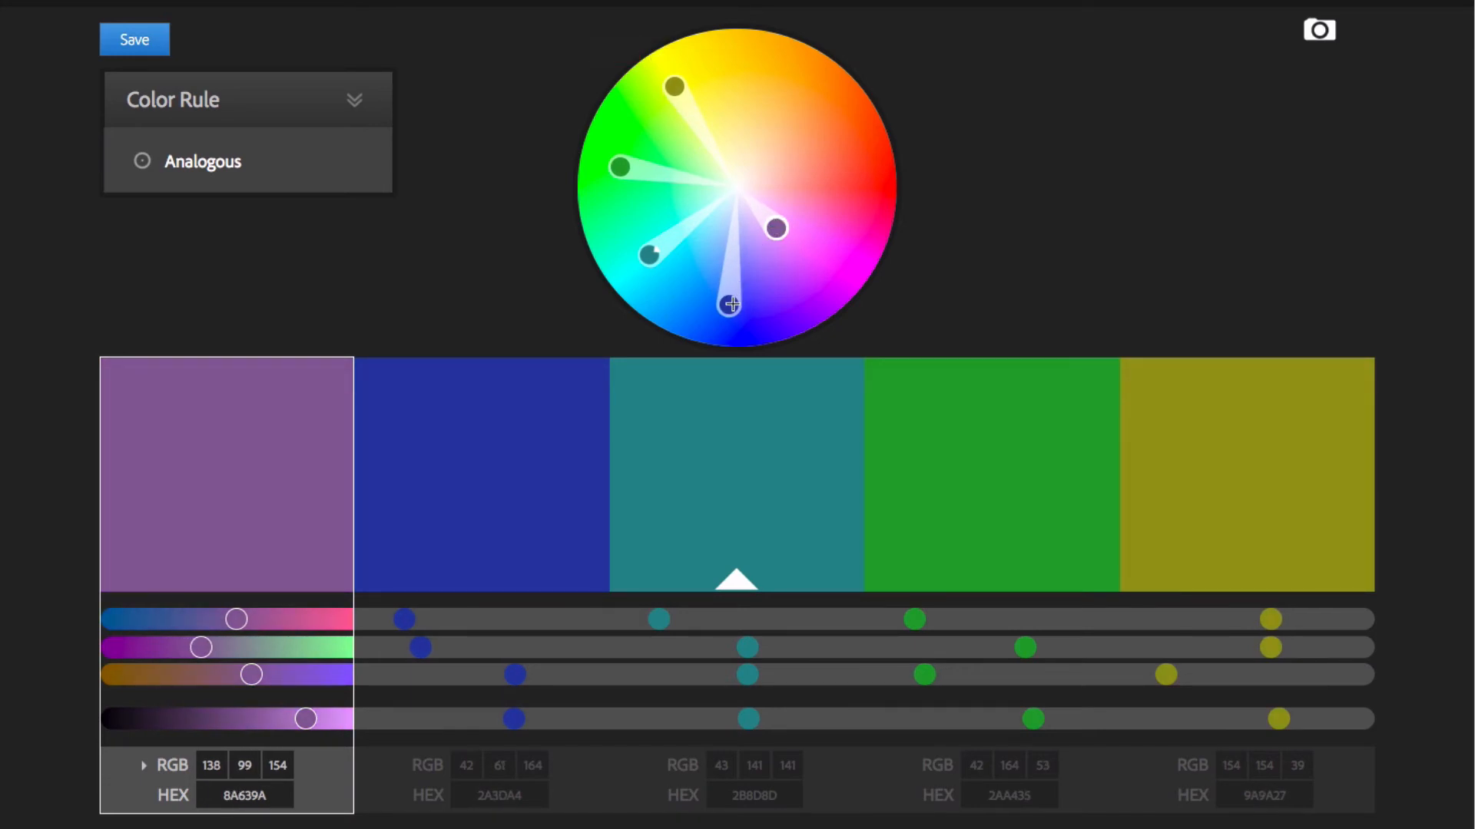
drag(728, 305, 724, 326)
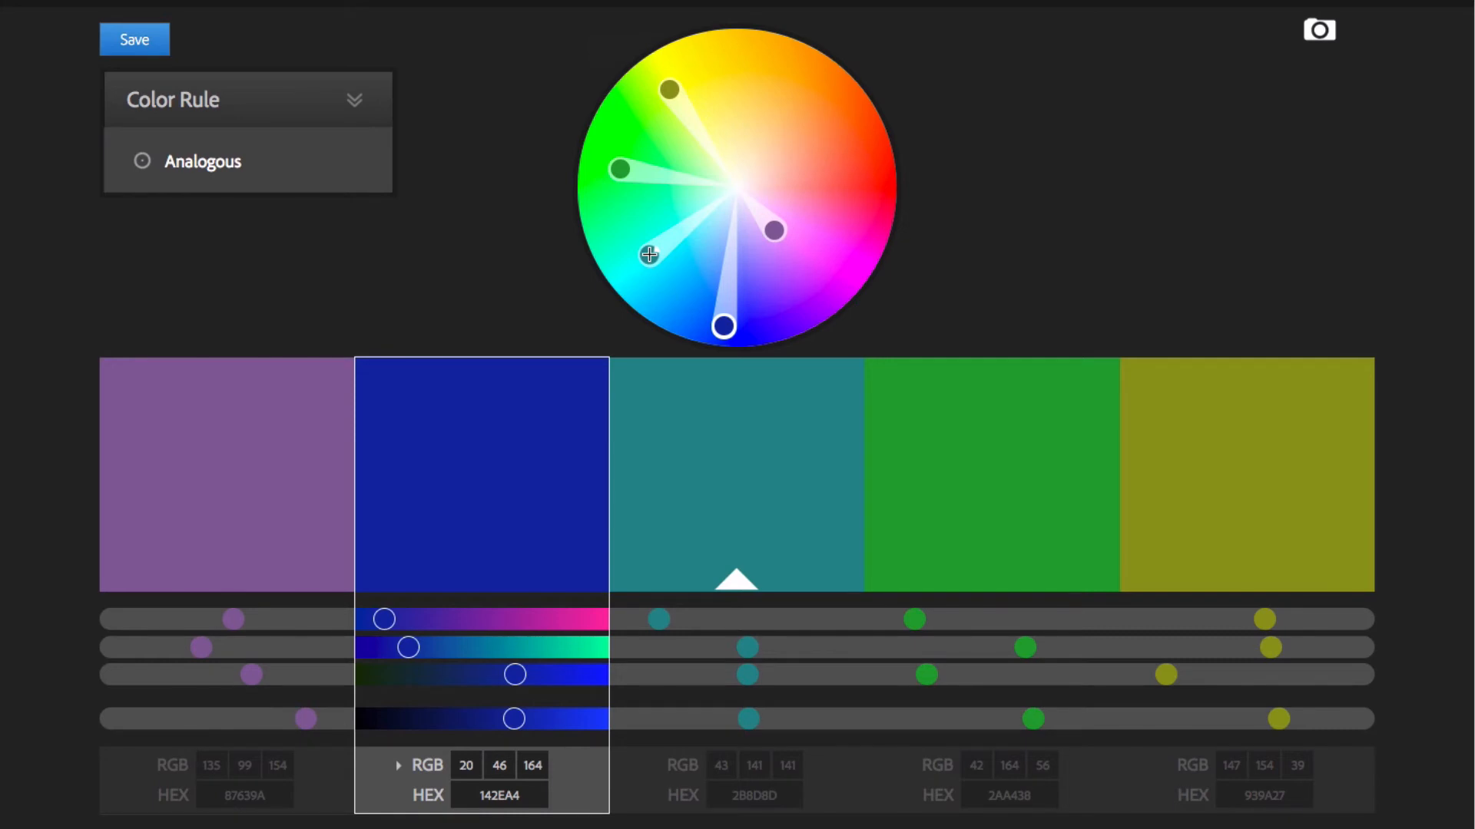
drag(651, 255, 773, 136)
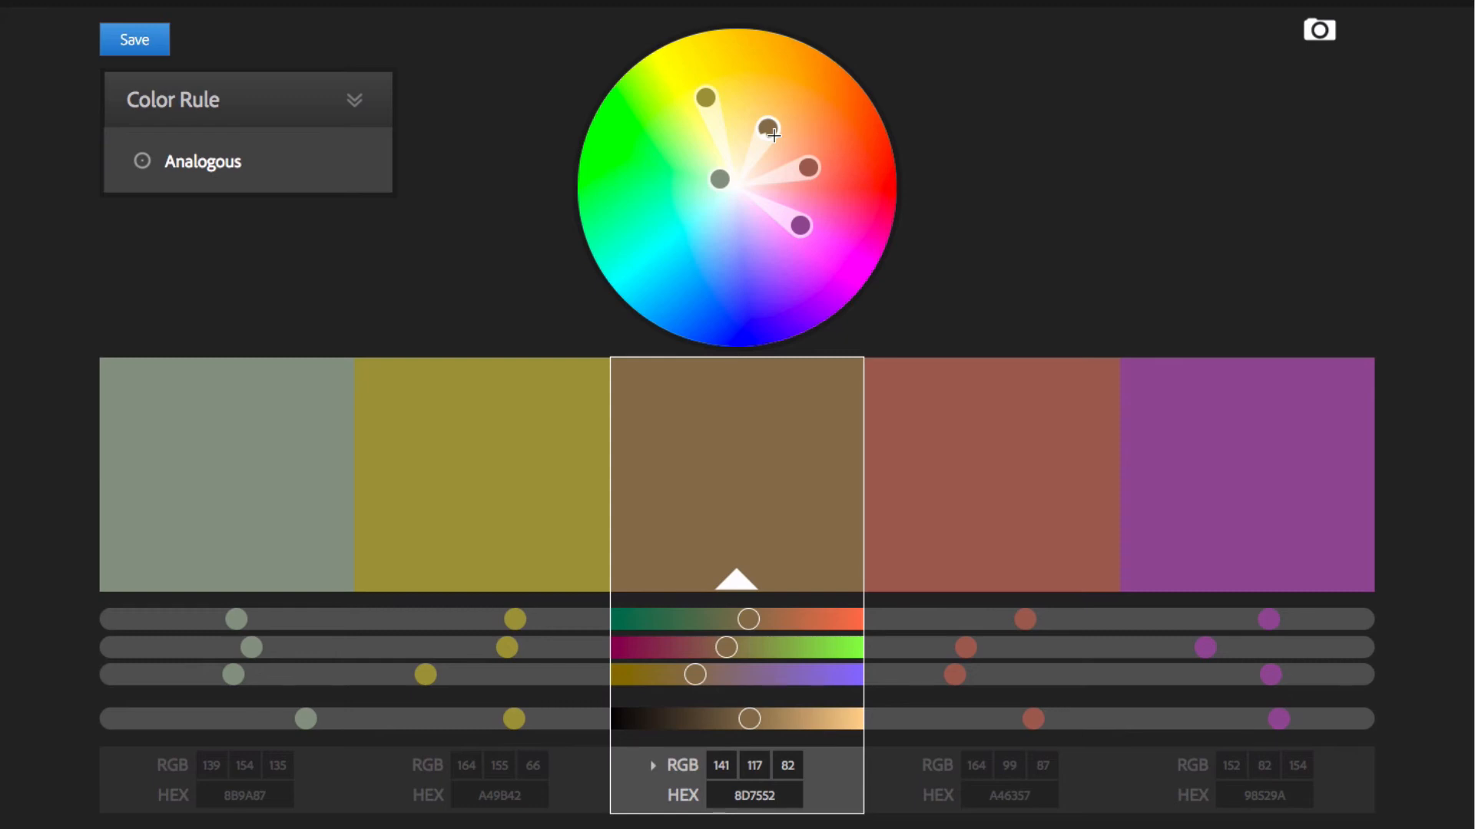
drag(719, 179, 682, 179)
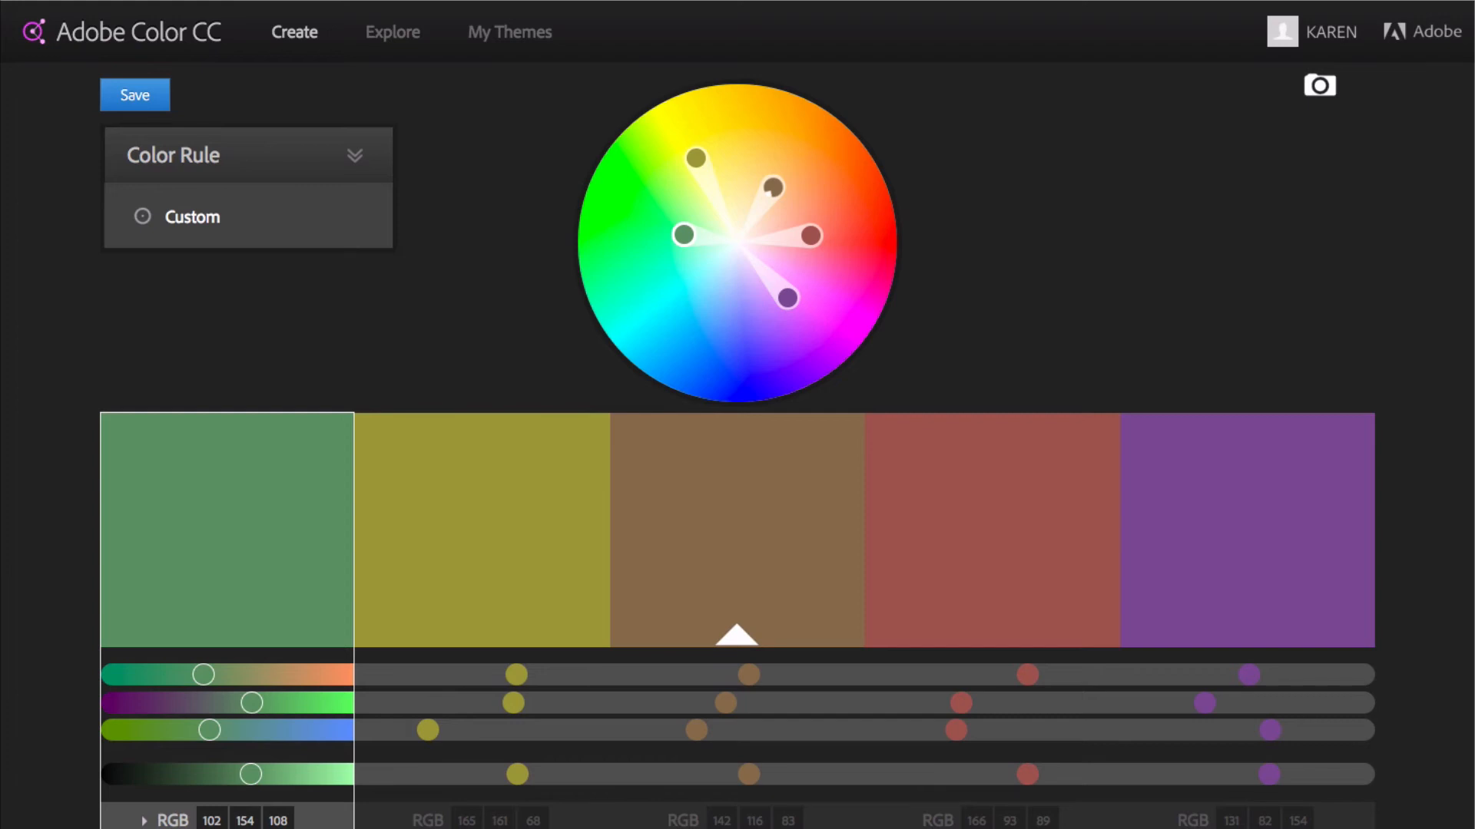
Create a palette from the image pool.jpg on the Desktop
click(1321, 86)
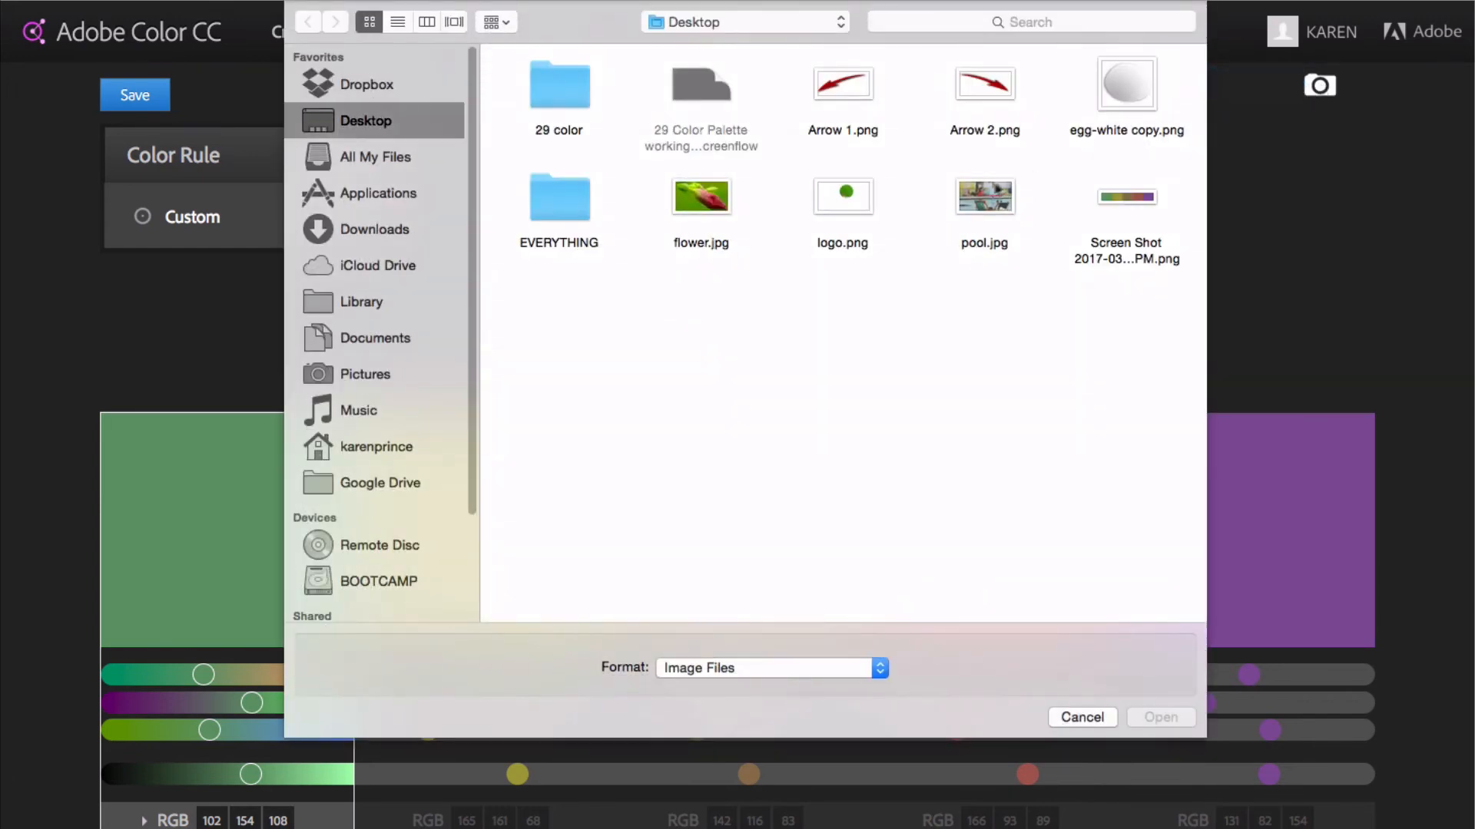
click(983, 196)
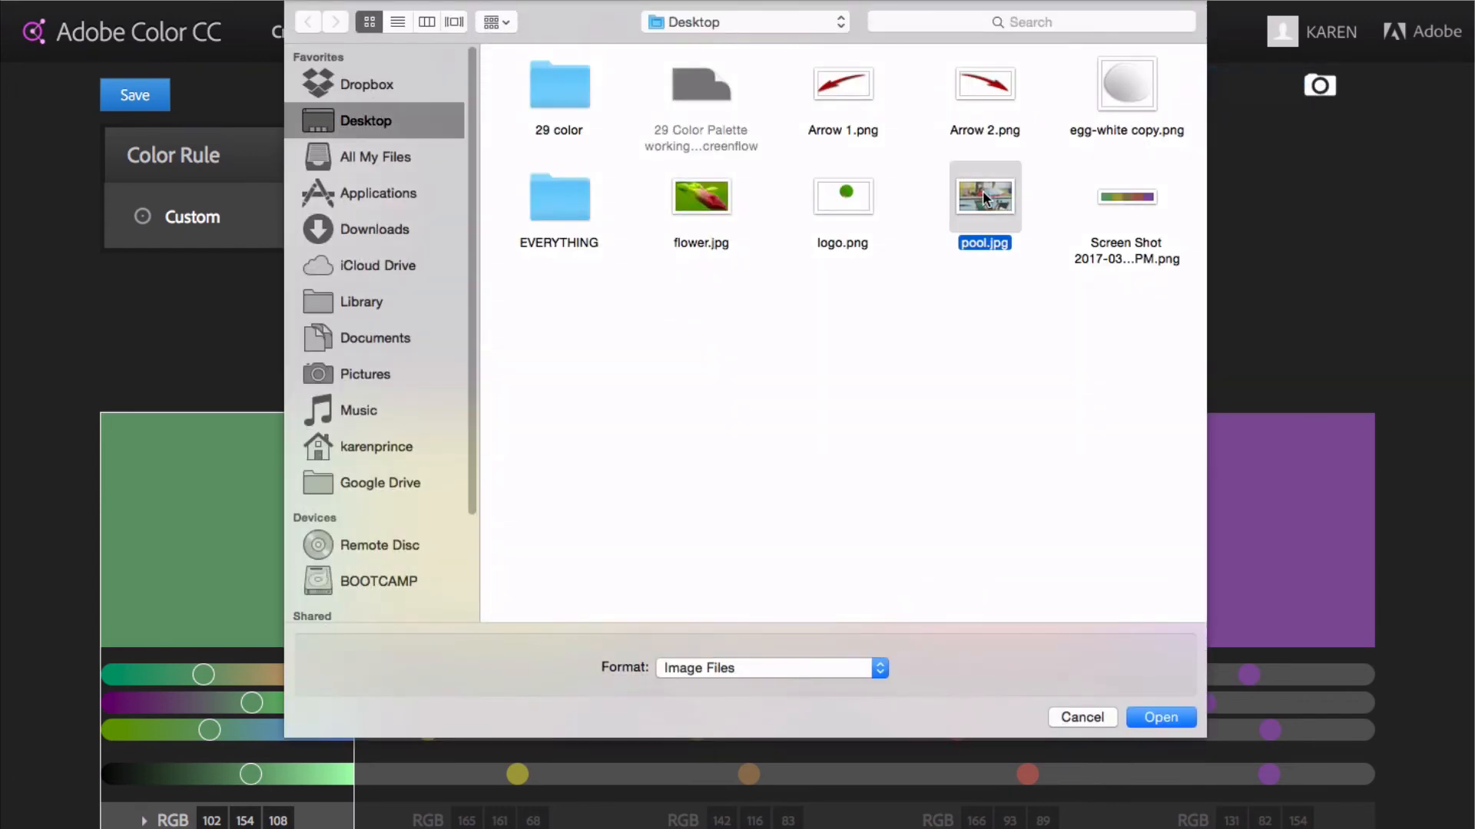
click(1160, 714)
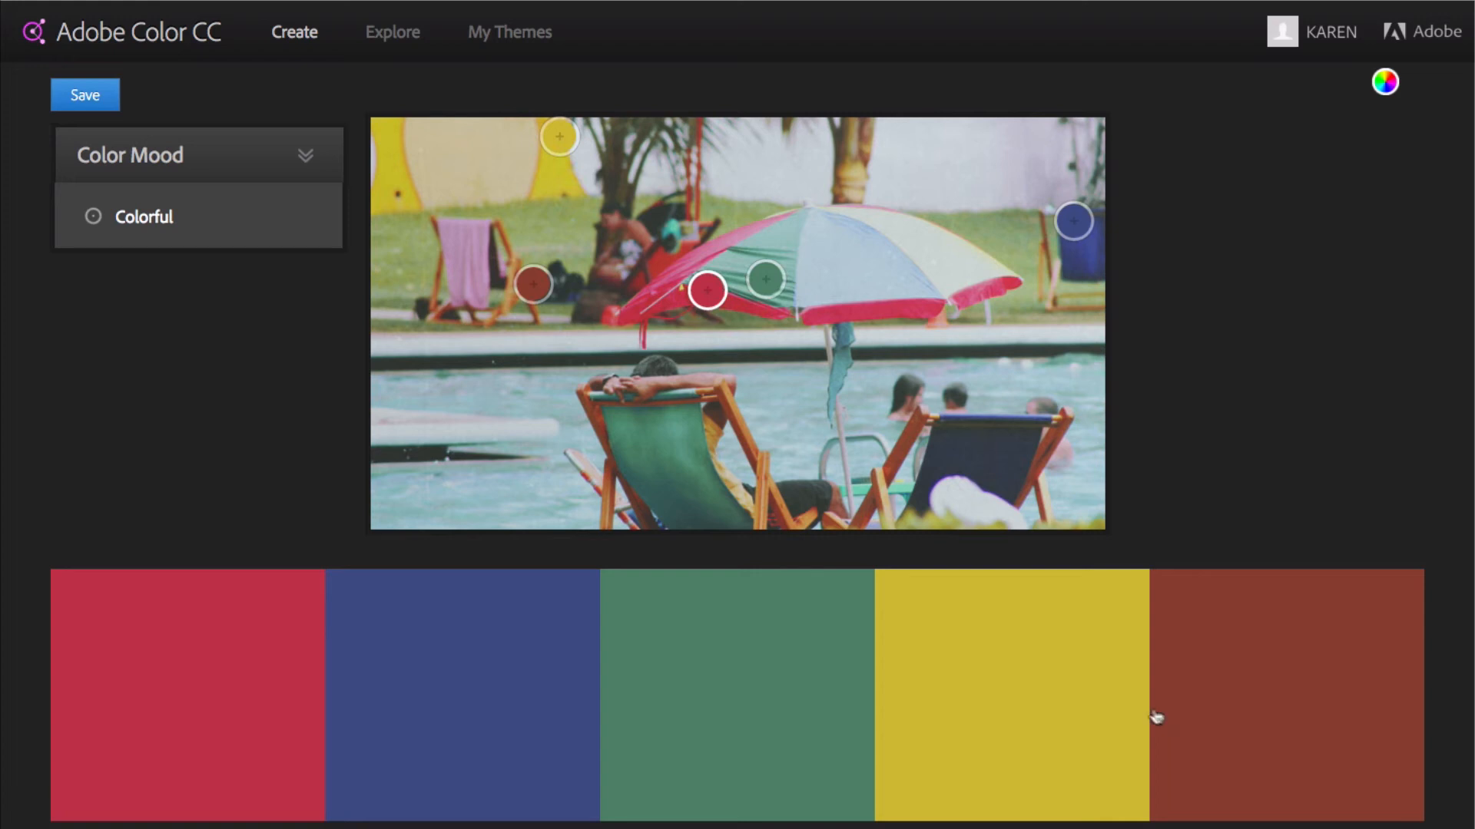
Try the Bright, Muted, Deep and Dark color moods on the pool image, then settle on Muted
click(286, 177)
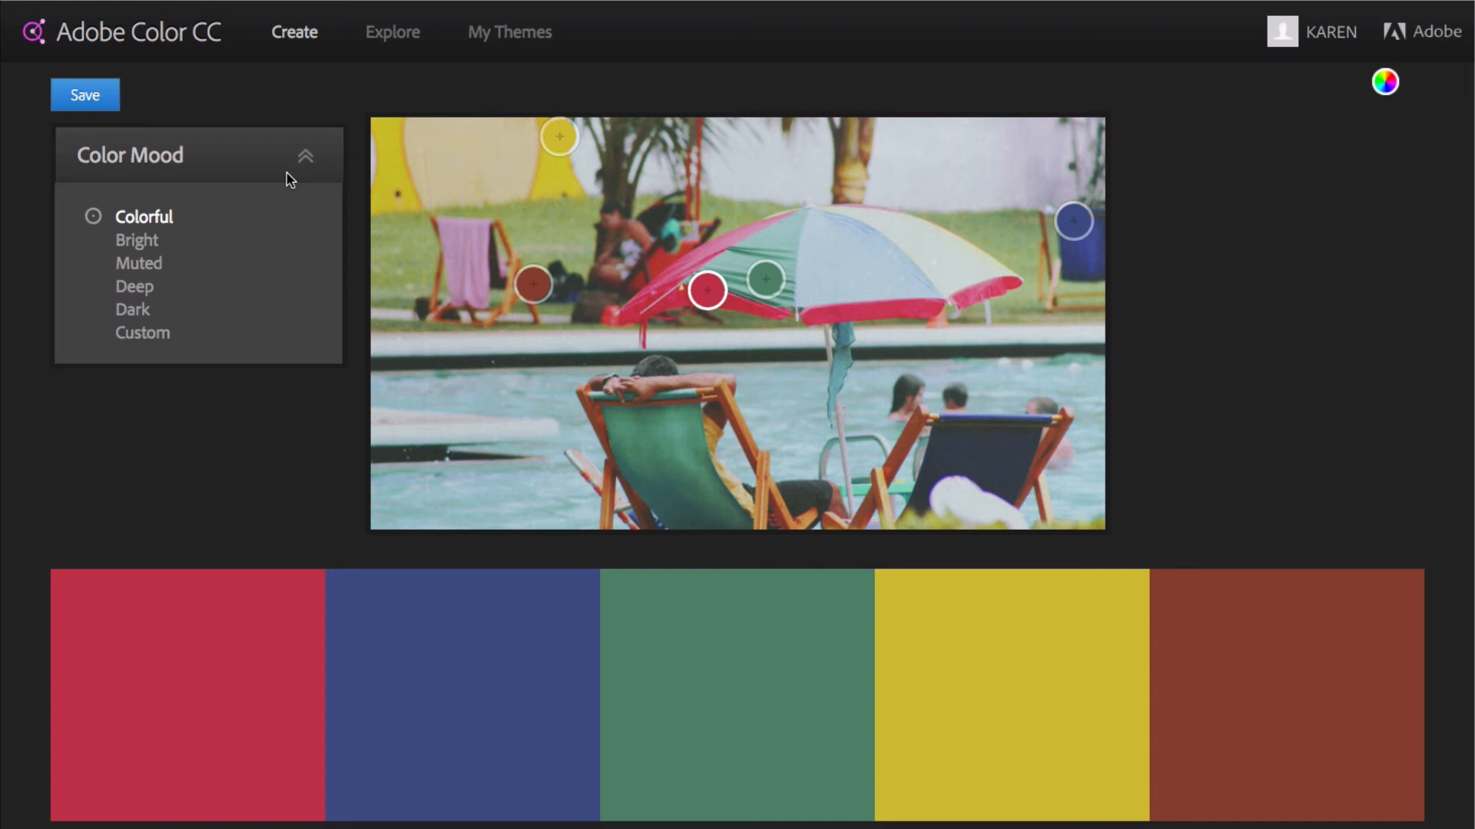
click(150, 244)
click(140, 266)
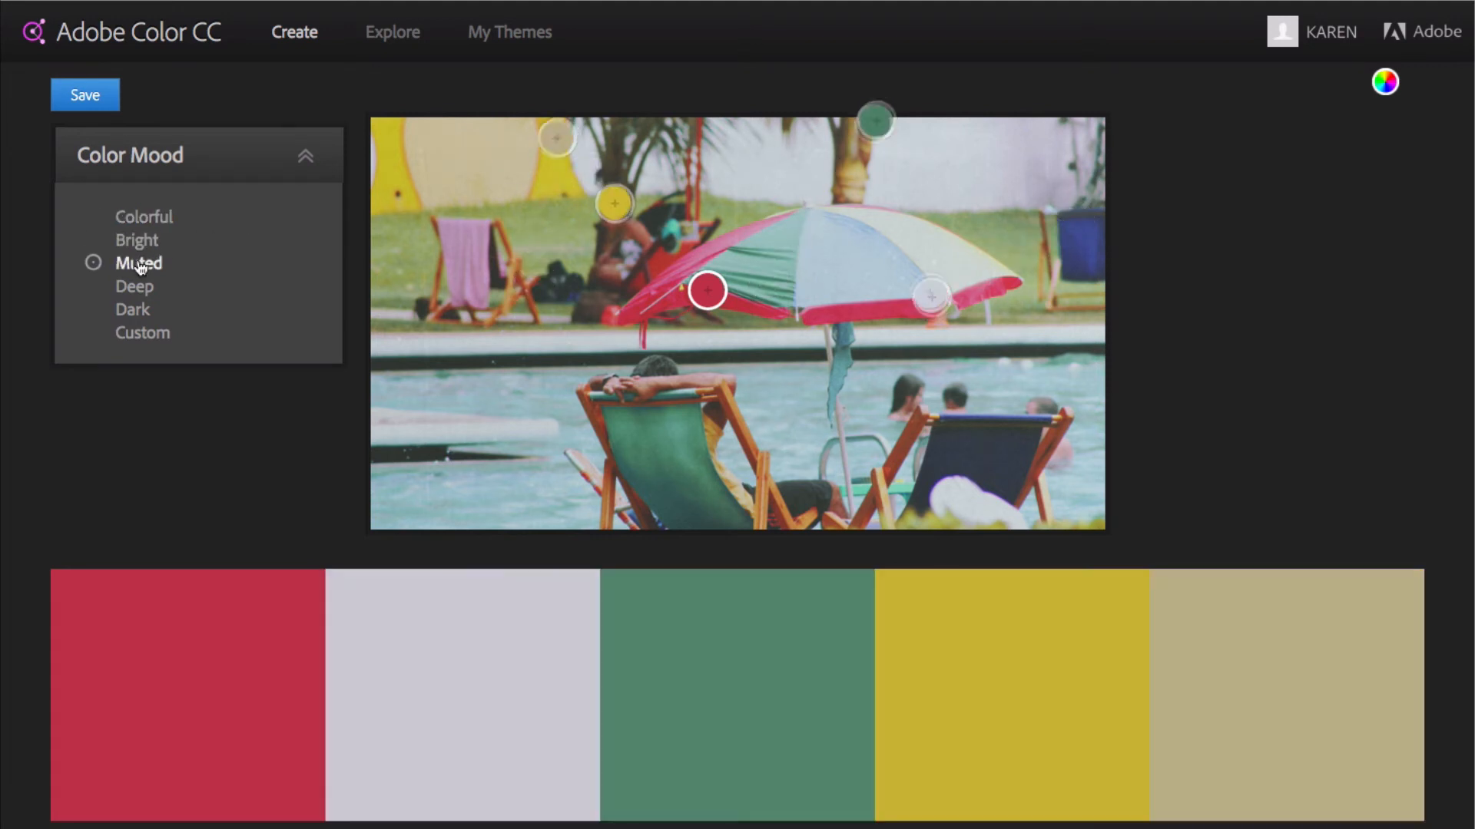
click(139, 288)
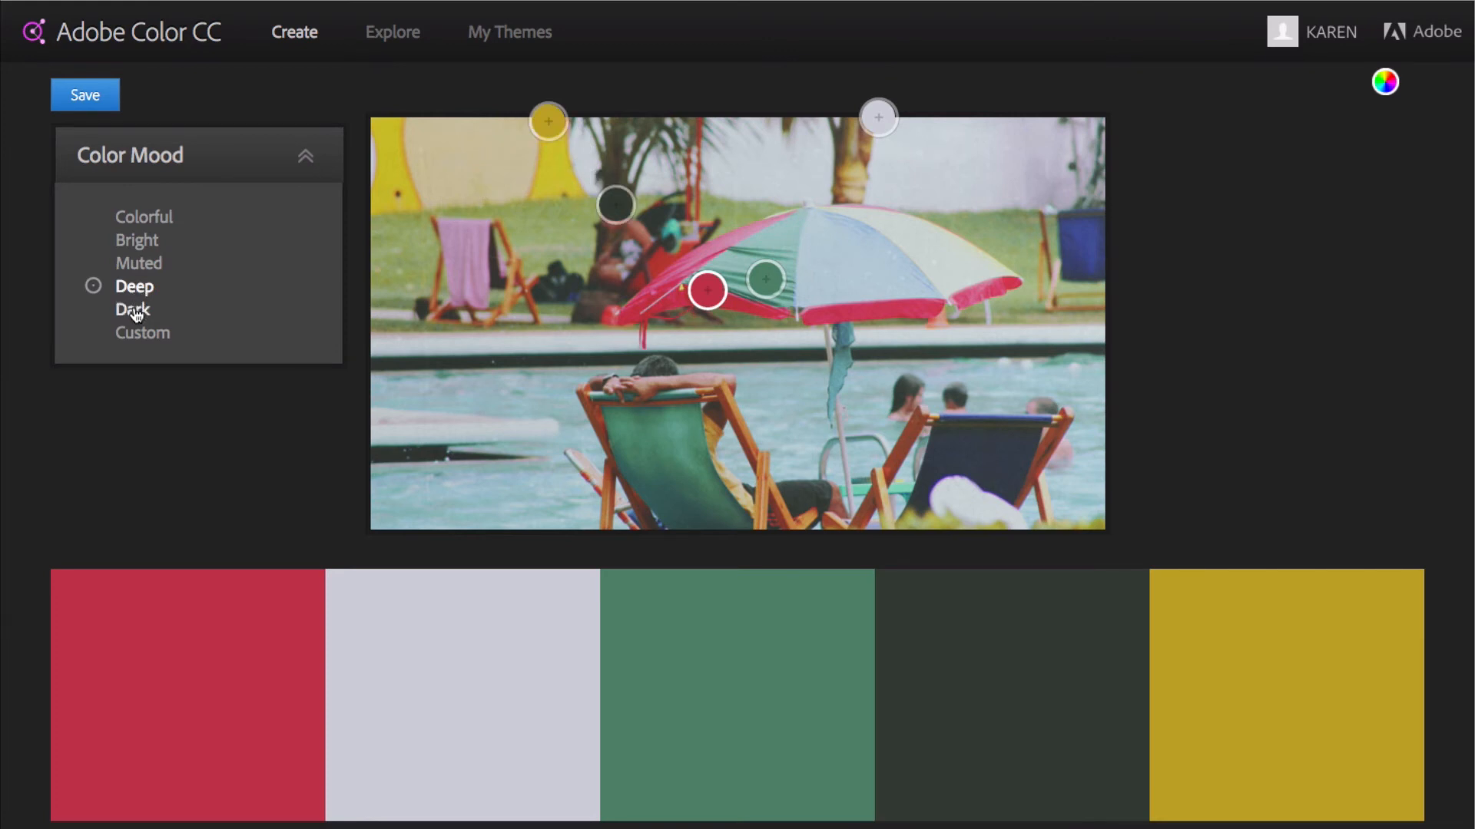
click(136, 312)
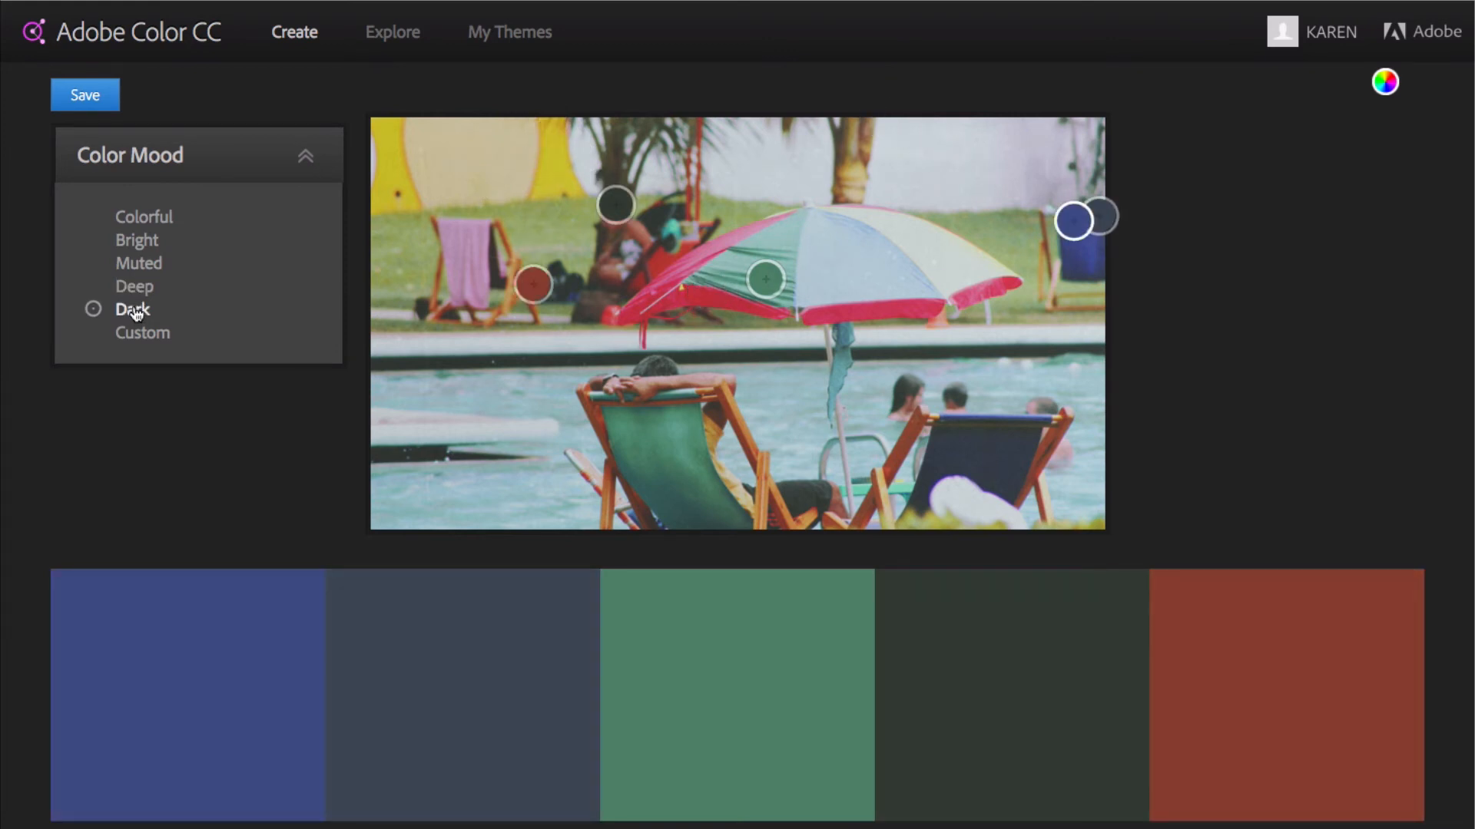
click(136, 265)
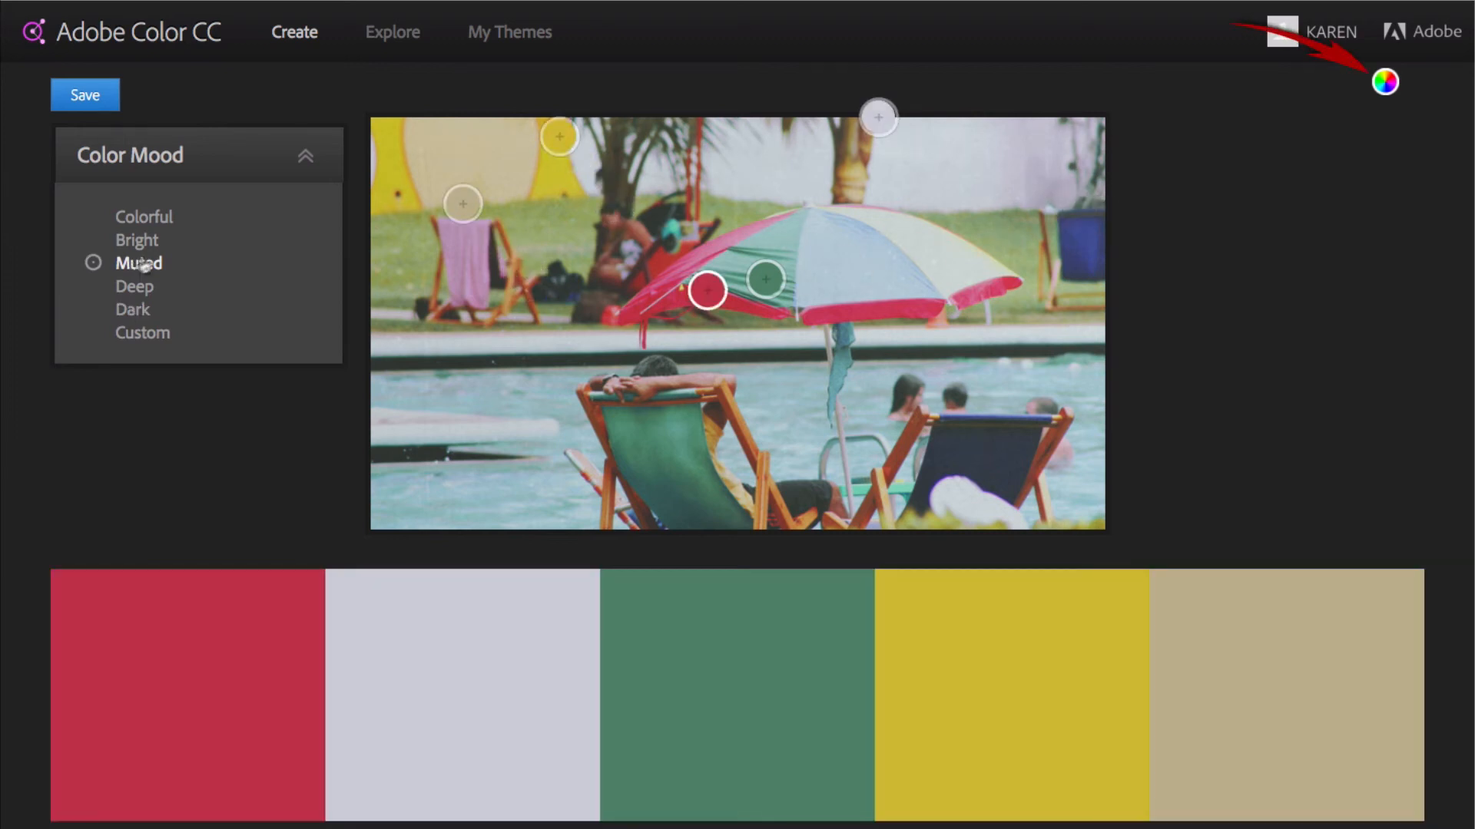
Open the image palette on the color wheel and soften its red swatch to RGB 193, 93, 106
click(1386, 81)
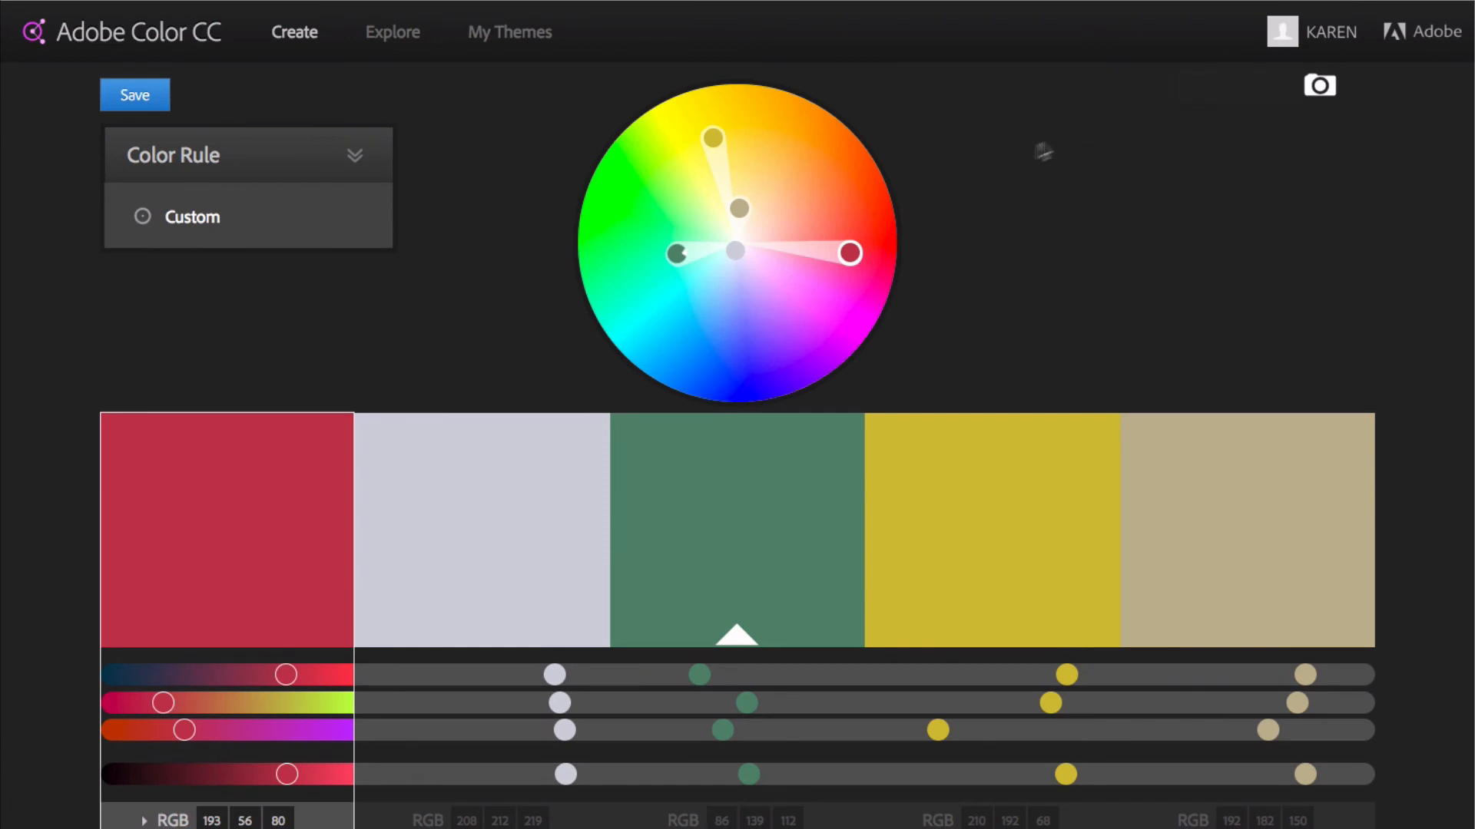
drag(850, 253, 822, 249)
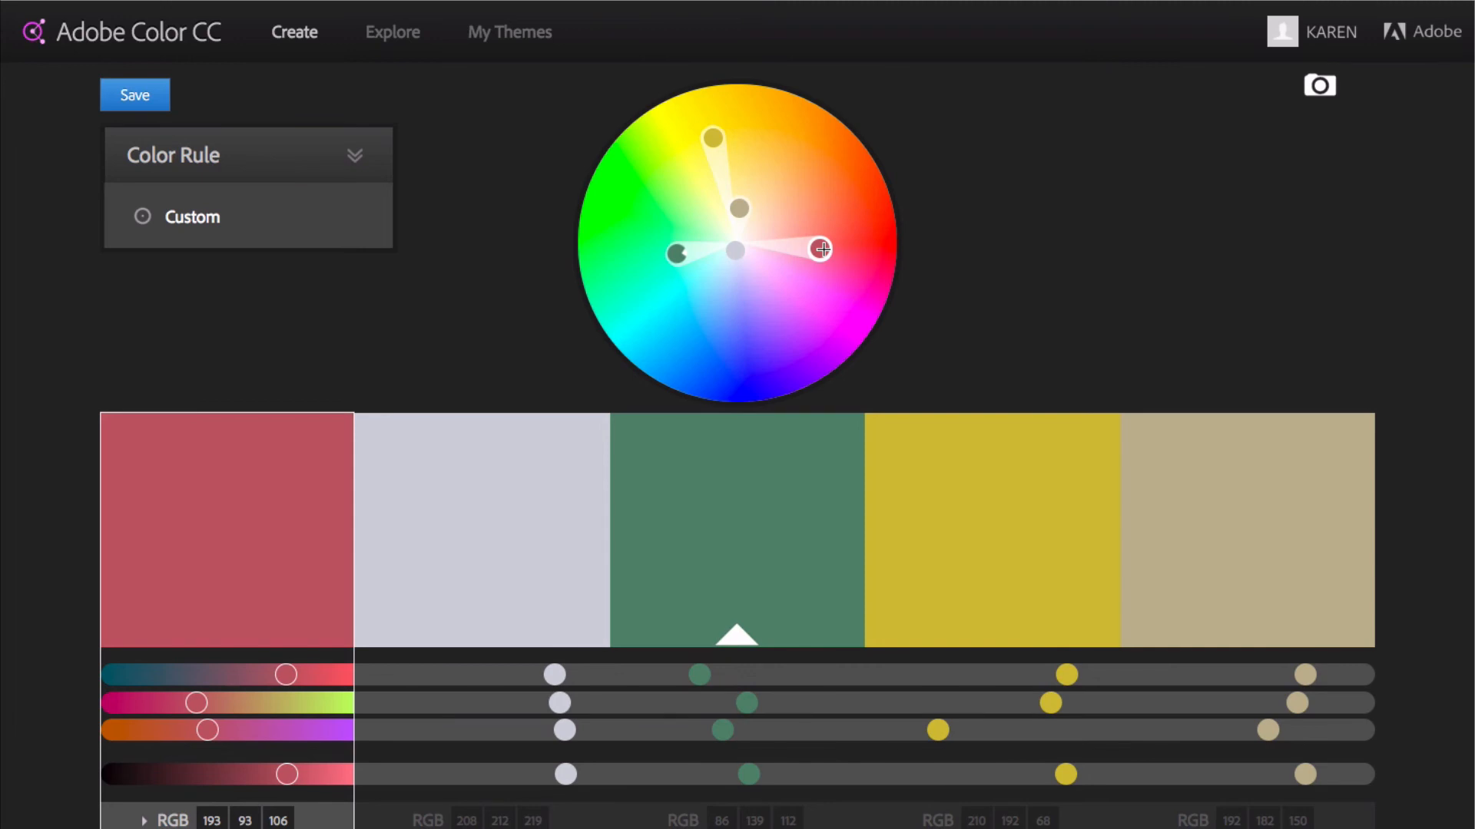
Create a palette from the image flower.jpg on the Desktop
click(1321, 86)
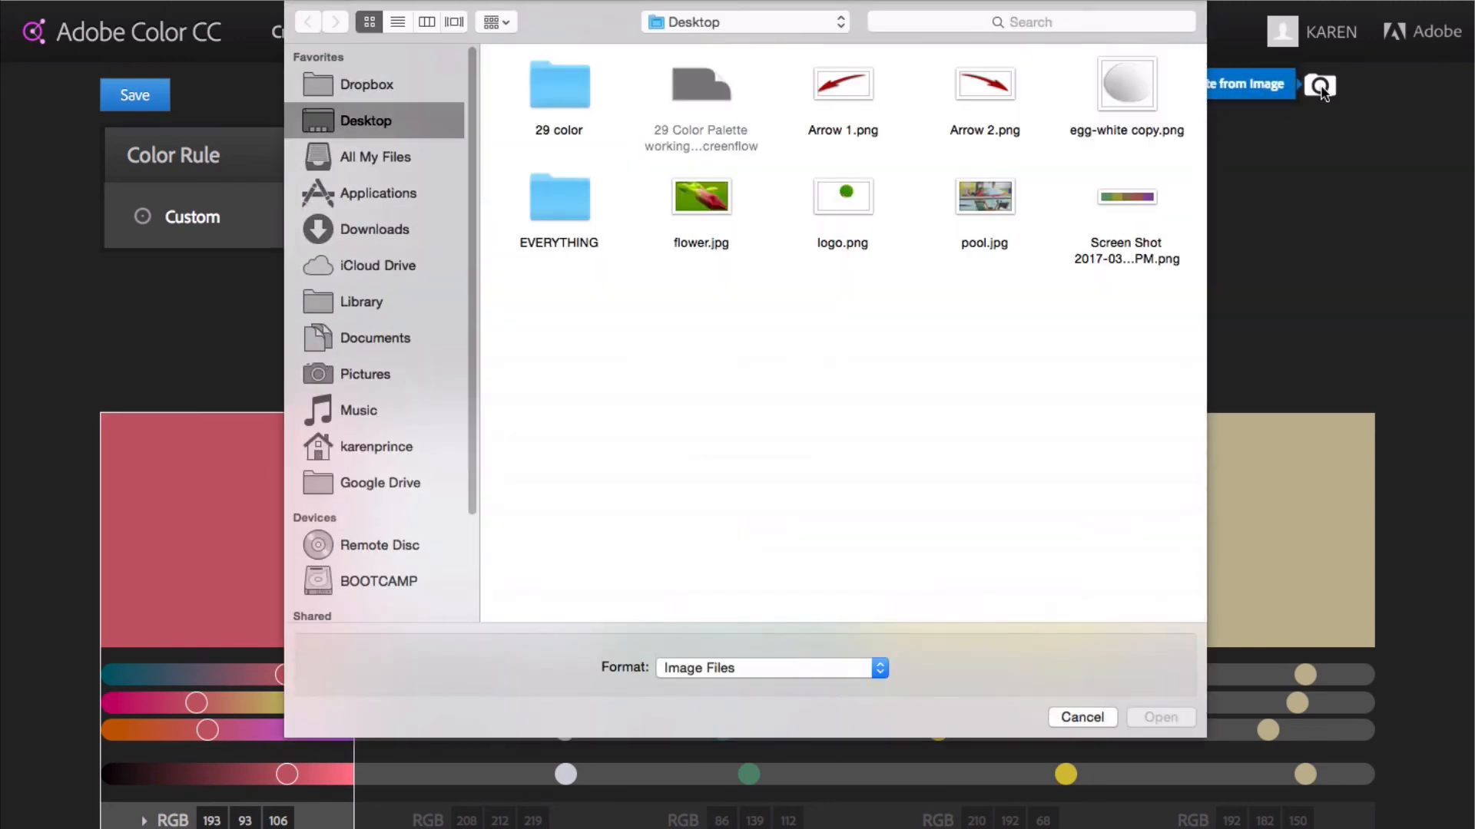
click(708, 201)
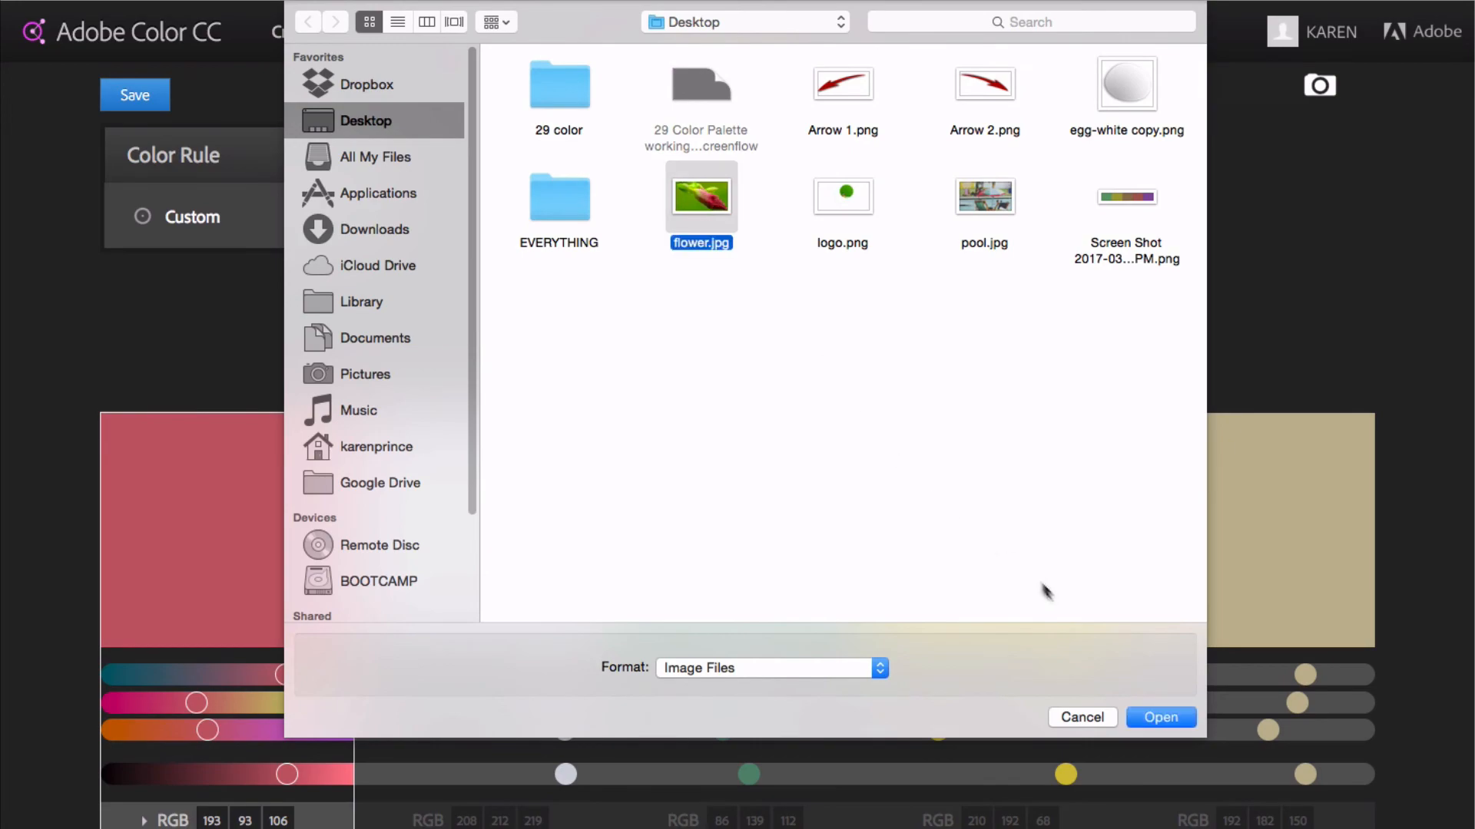
click(1161, 715)
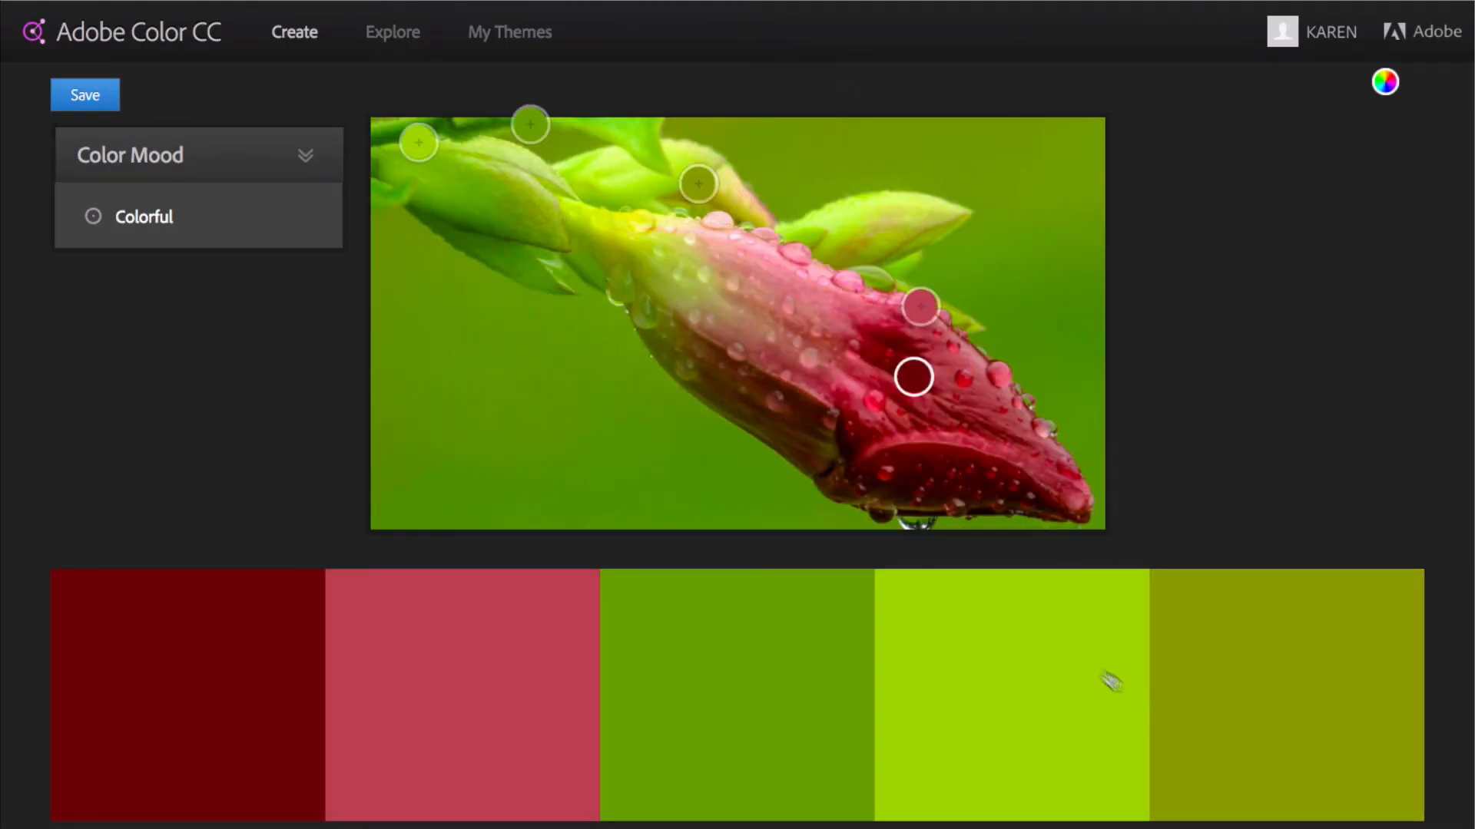
Resample the dark green, olive and pink swatches from the lower leaf, pale petal base and mid petal, and open the palette on the color wheel
drag(533, 124, 502, 225)
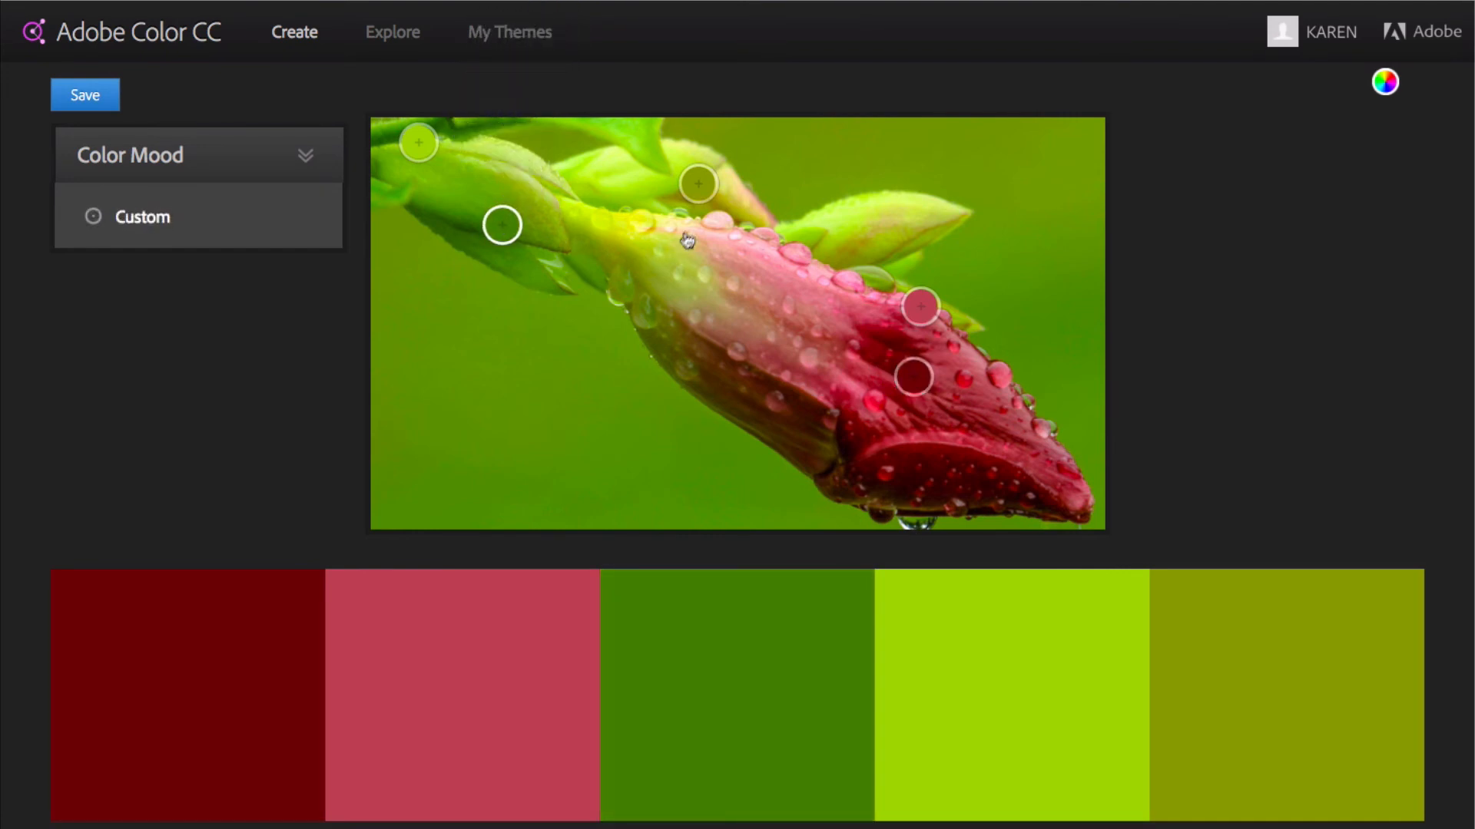
drag(697, 185, 681, 277)
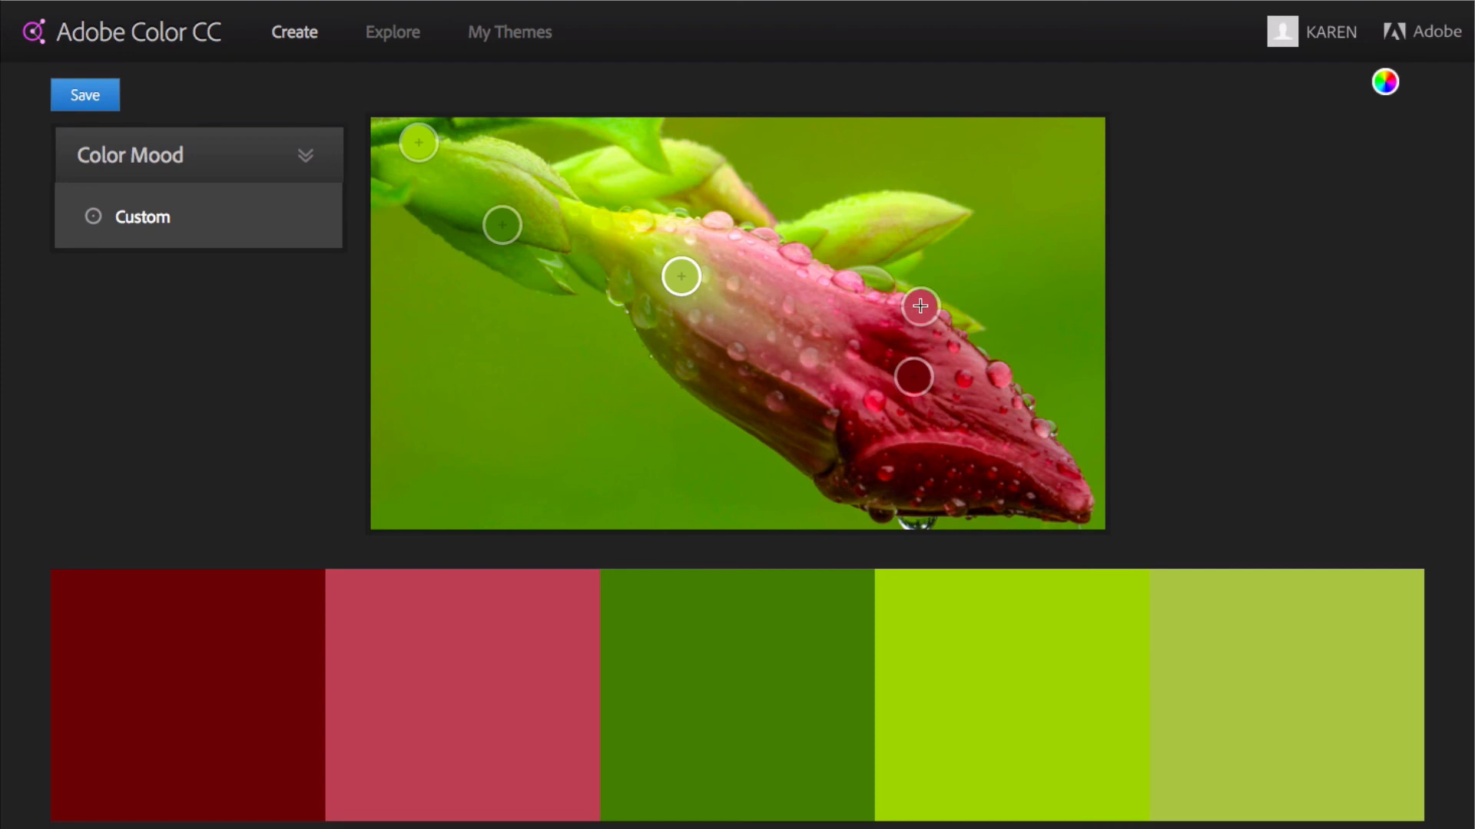
drag(920, 307, 837, 308)
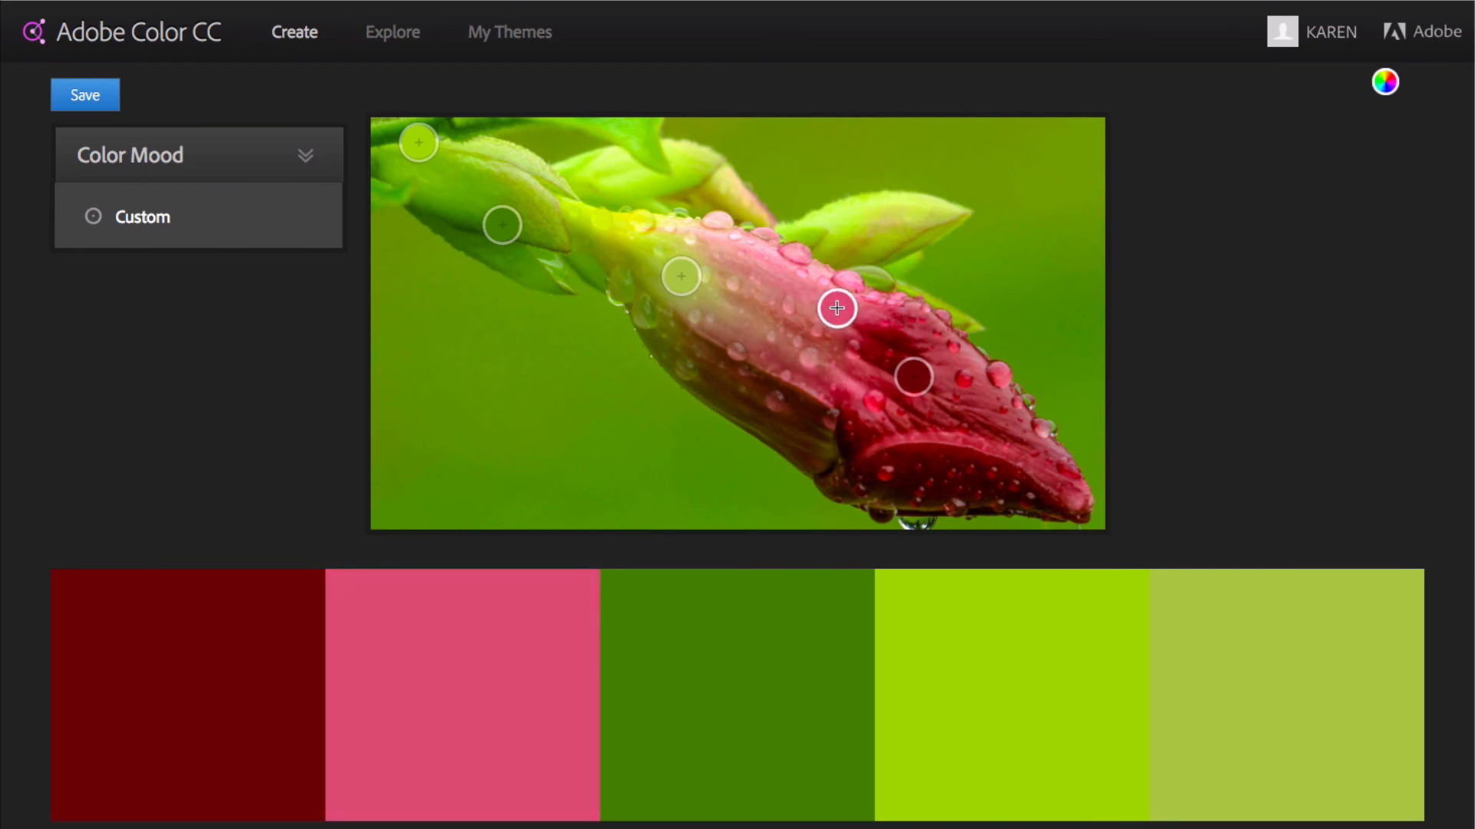
click(1386, 84)
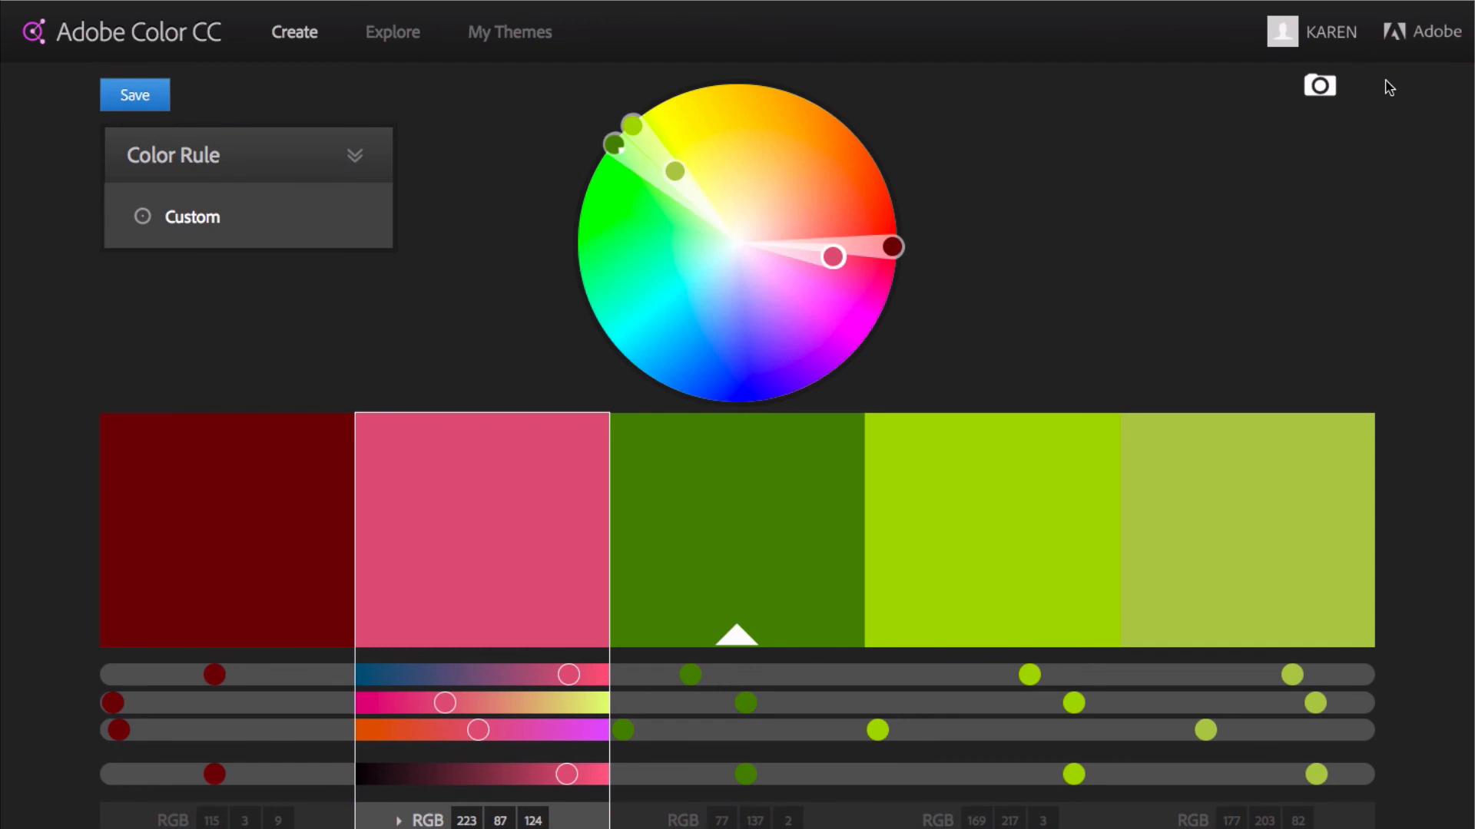
Create a palette from the image logo.png on the Desktop
click(1319, 85)
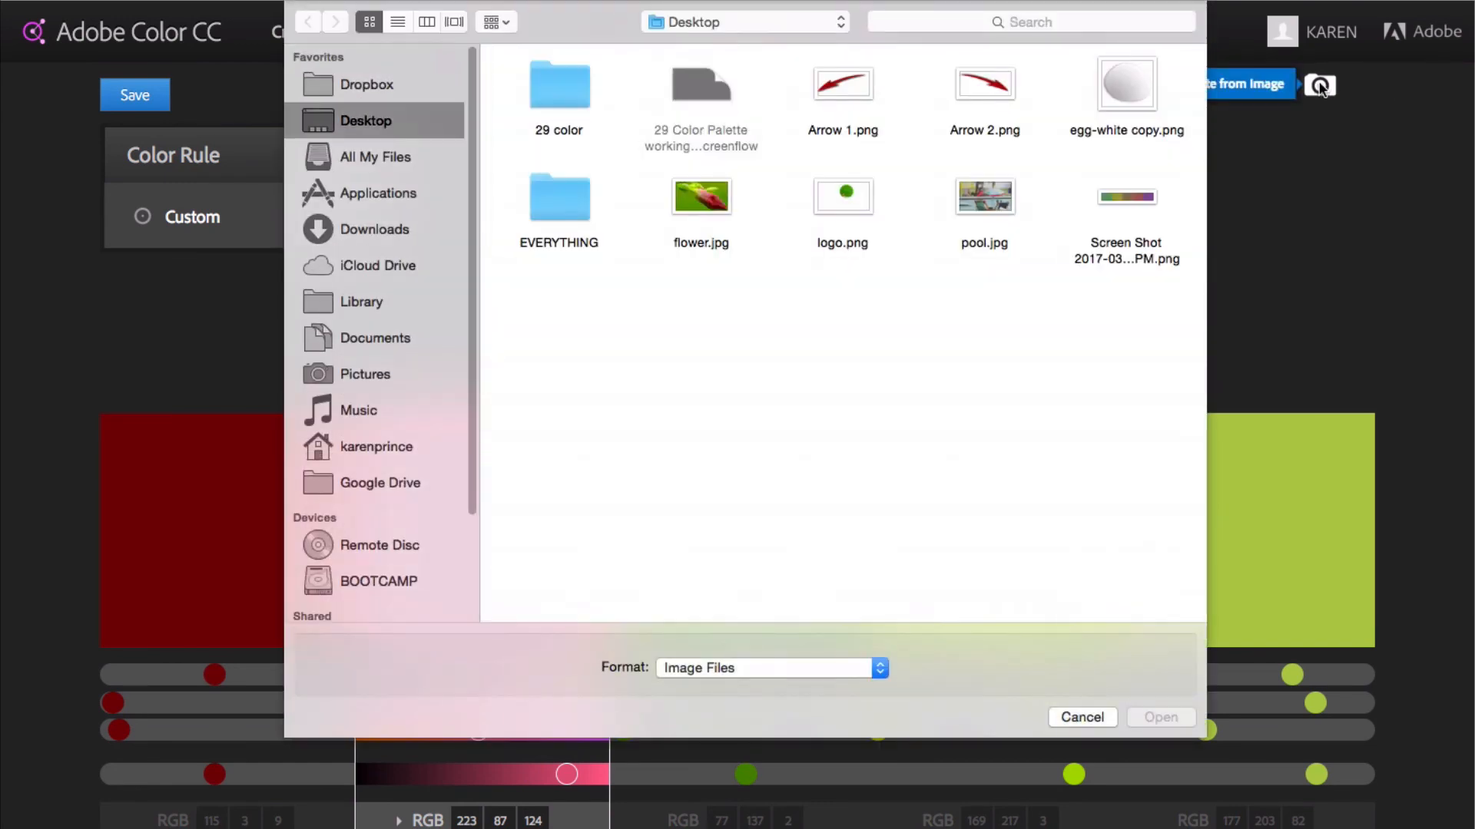
click(839, 198)
click(1158, 714)
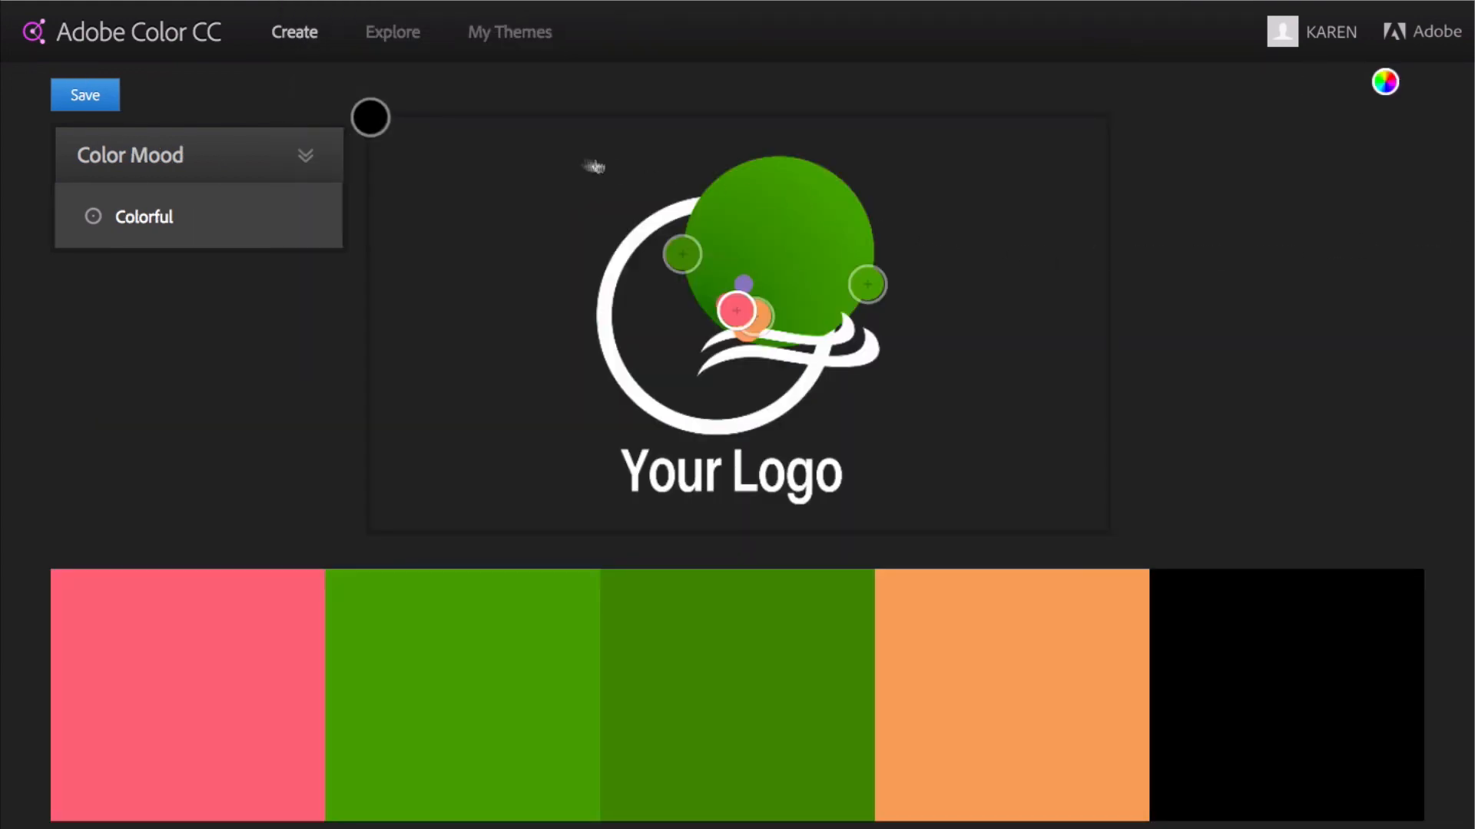
Resample the black swatch from the logo's purple dot and both green swatches from within its green circle, and open the palette on the color wheel
mouse_move(370, 116)
mouse_down()
mouse_move(747, 267)
mouse_move(744, 279)
mouse_move(682, 251)
mouse_move(705, 269)
mouse_up()
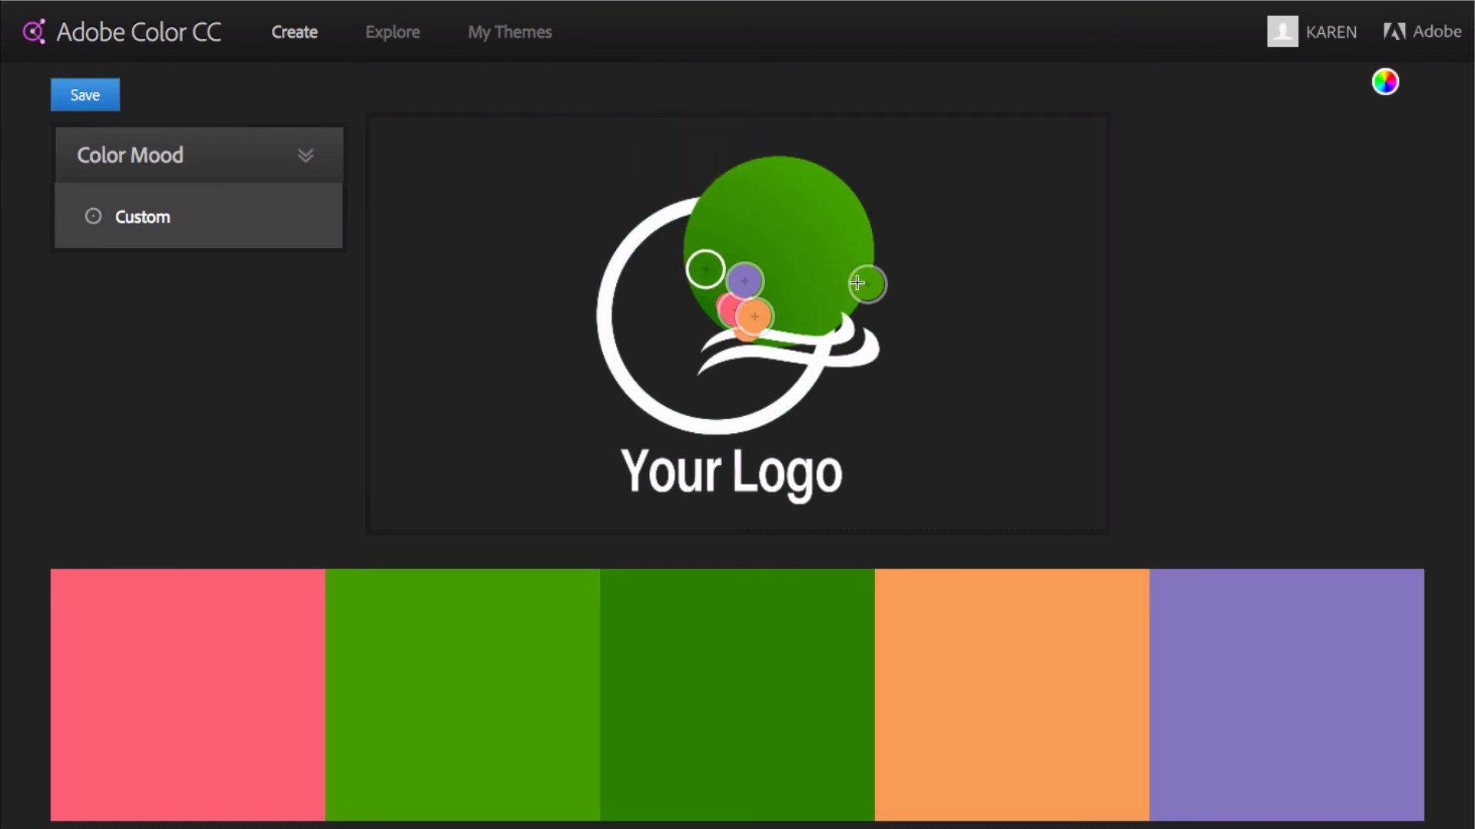
drag(863, 283, 815, 190)
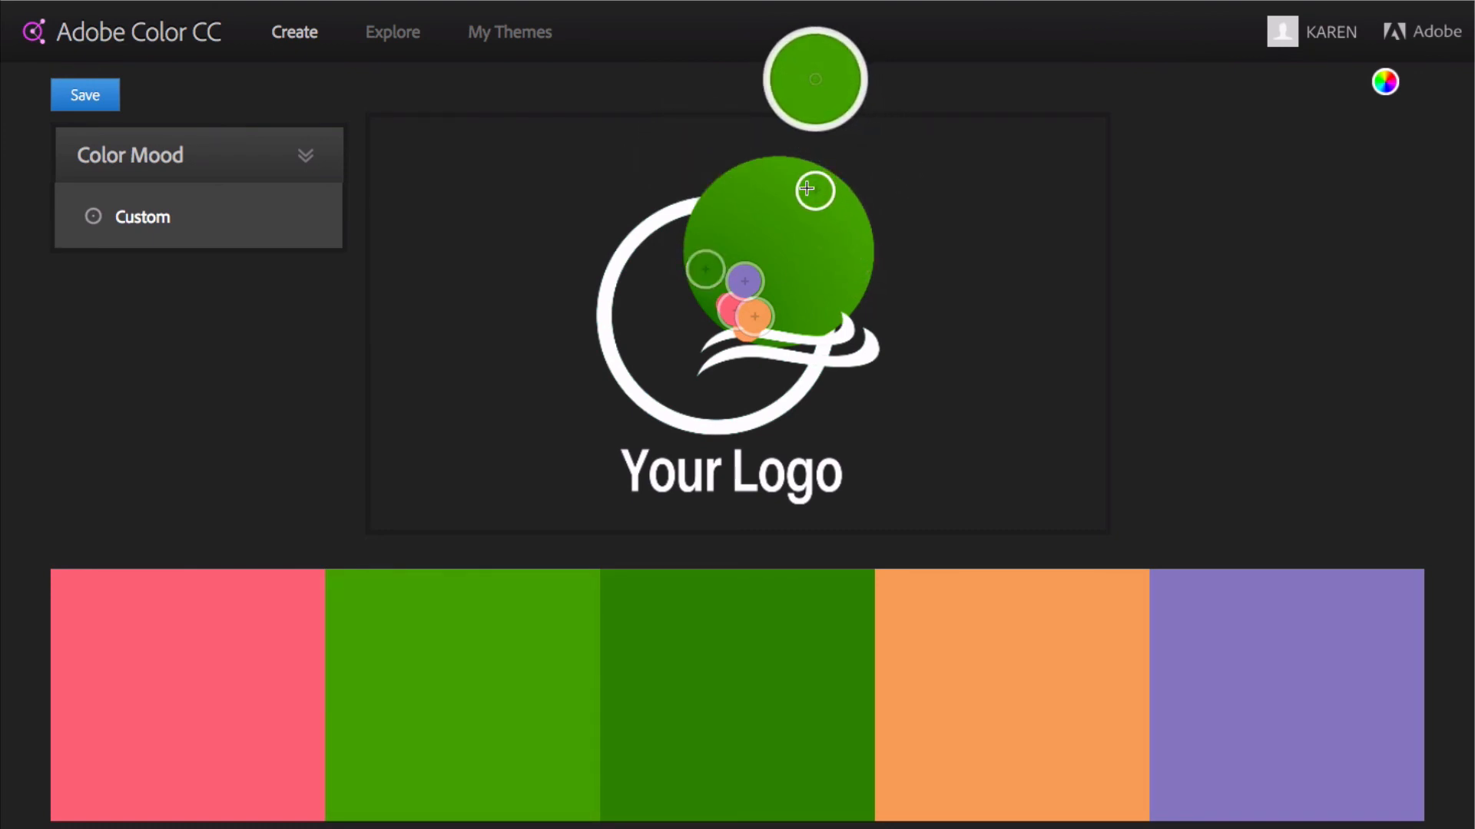
click(1385, 83)
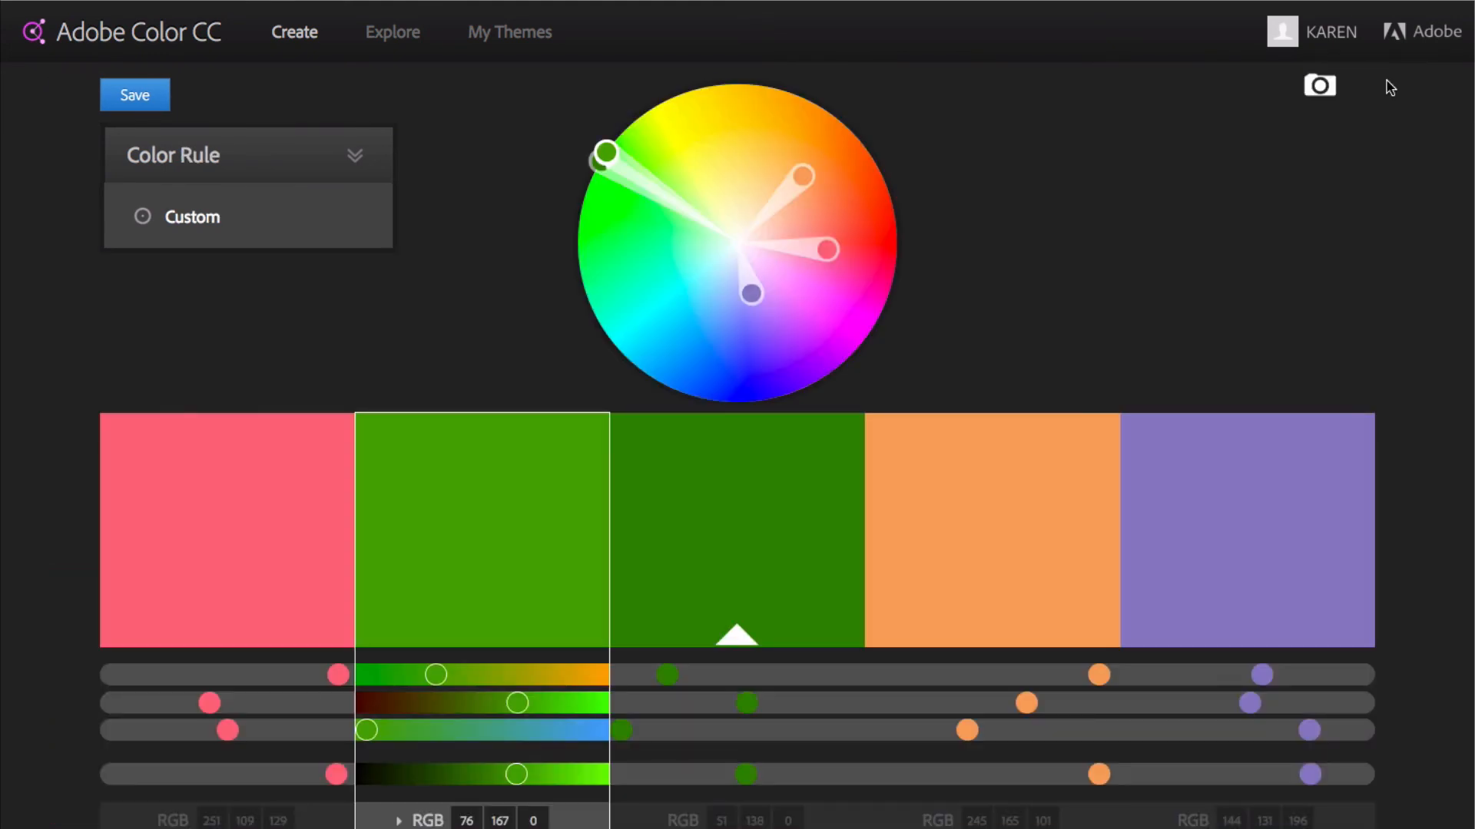
Select the pink swatch to inspect its RGB and HEX values, and review the theme's Save to Library options without saving
scroll(1390, 88, down, 1)
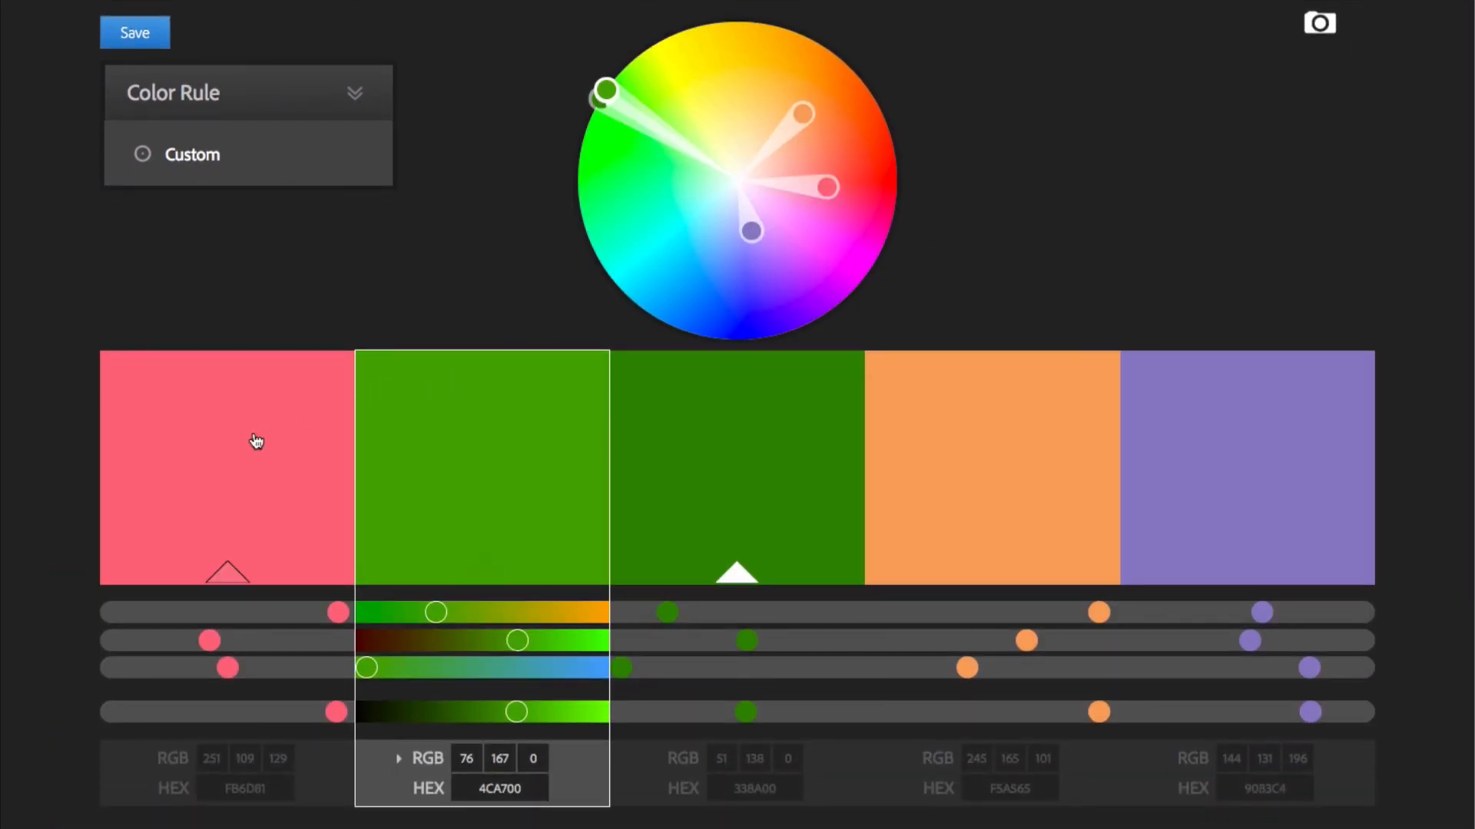
click(256, 441)
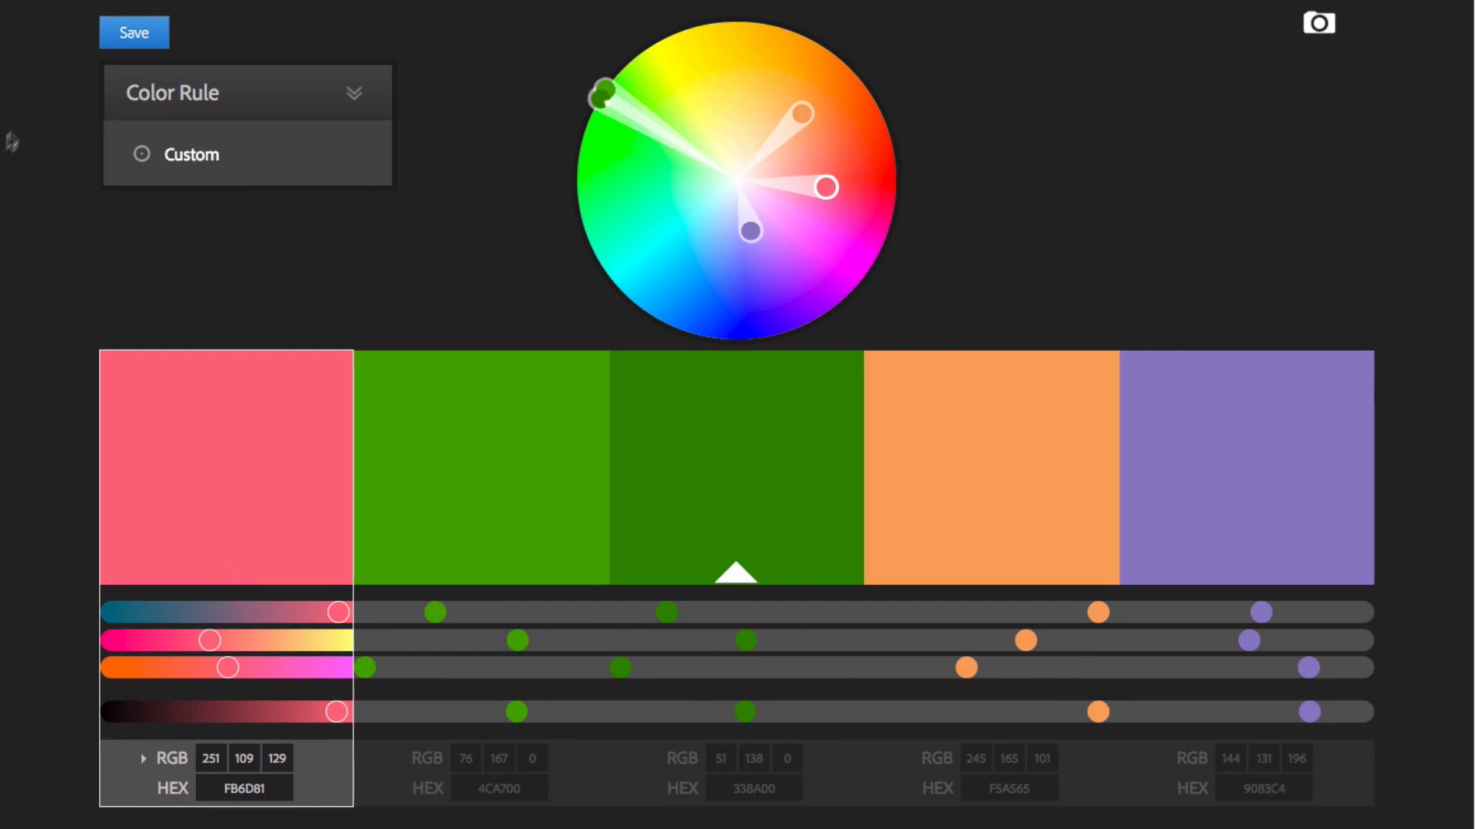
click(134, 34)
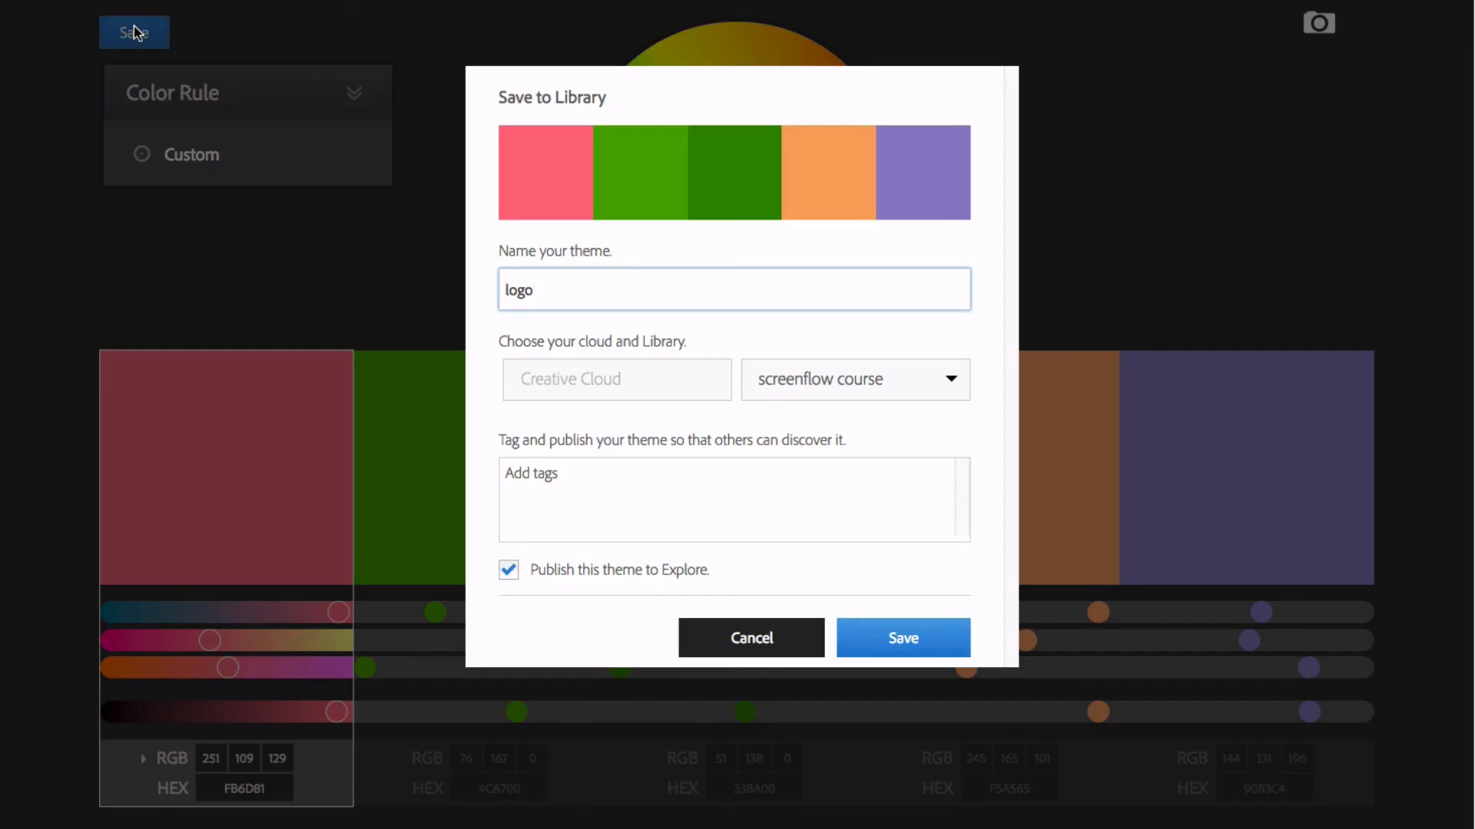
click(766, 639)
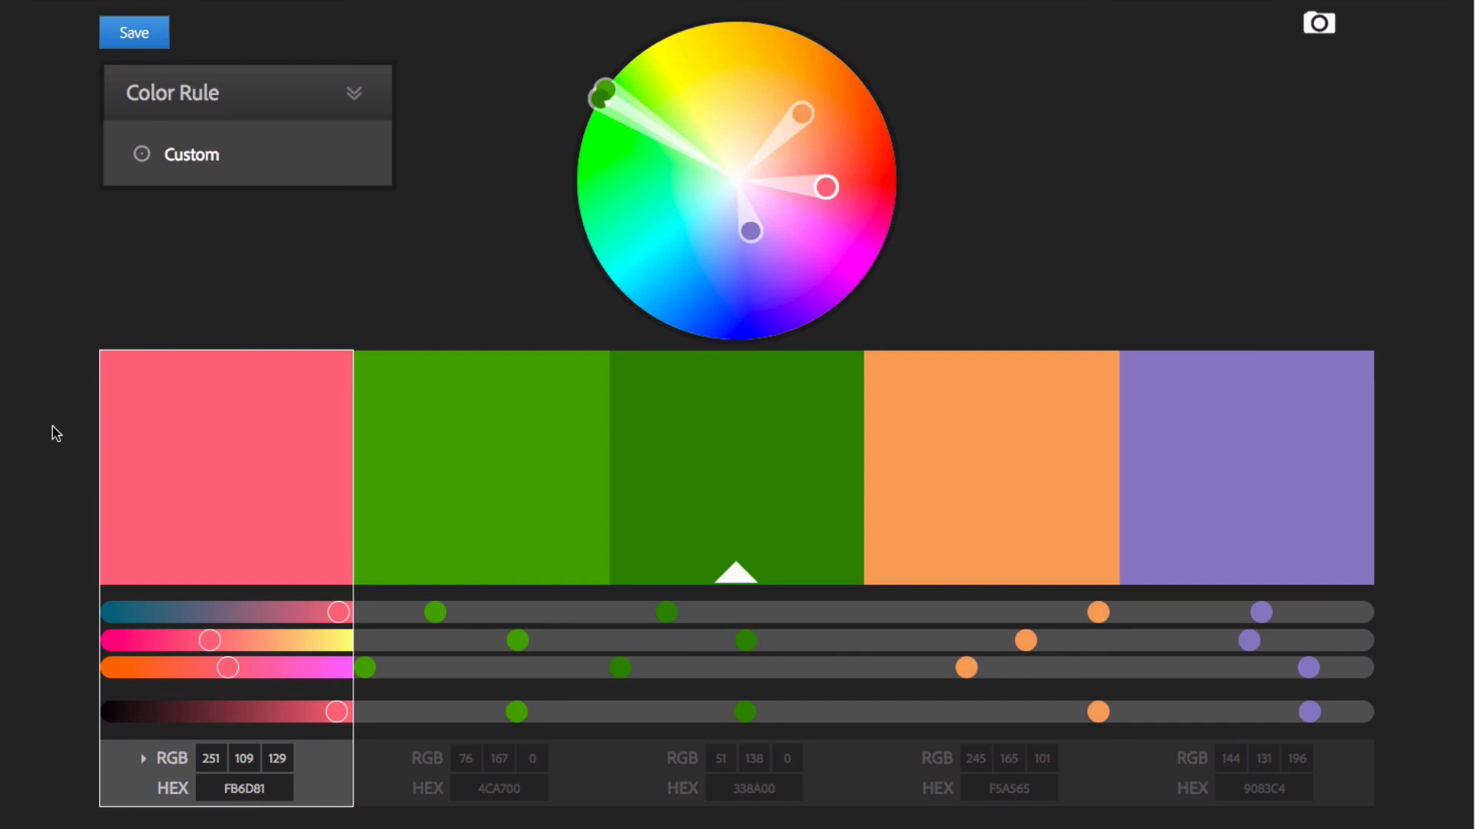
Capture a screenshot of the region covering the five swatches, their sliders and their RGB and HEX values
key(super+shift+4)
key(Escape)
key(super+shift+4)
drag(75, 328, 1390, 812)
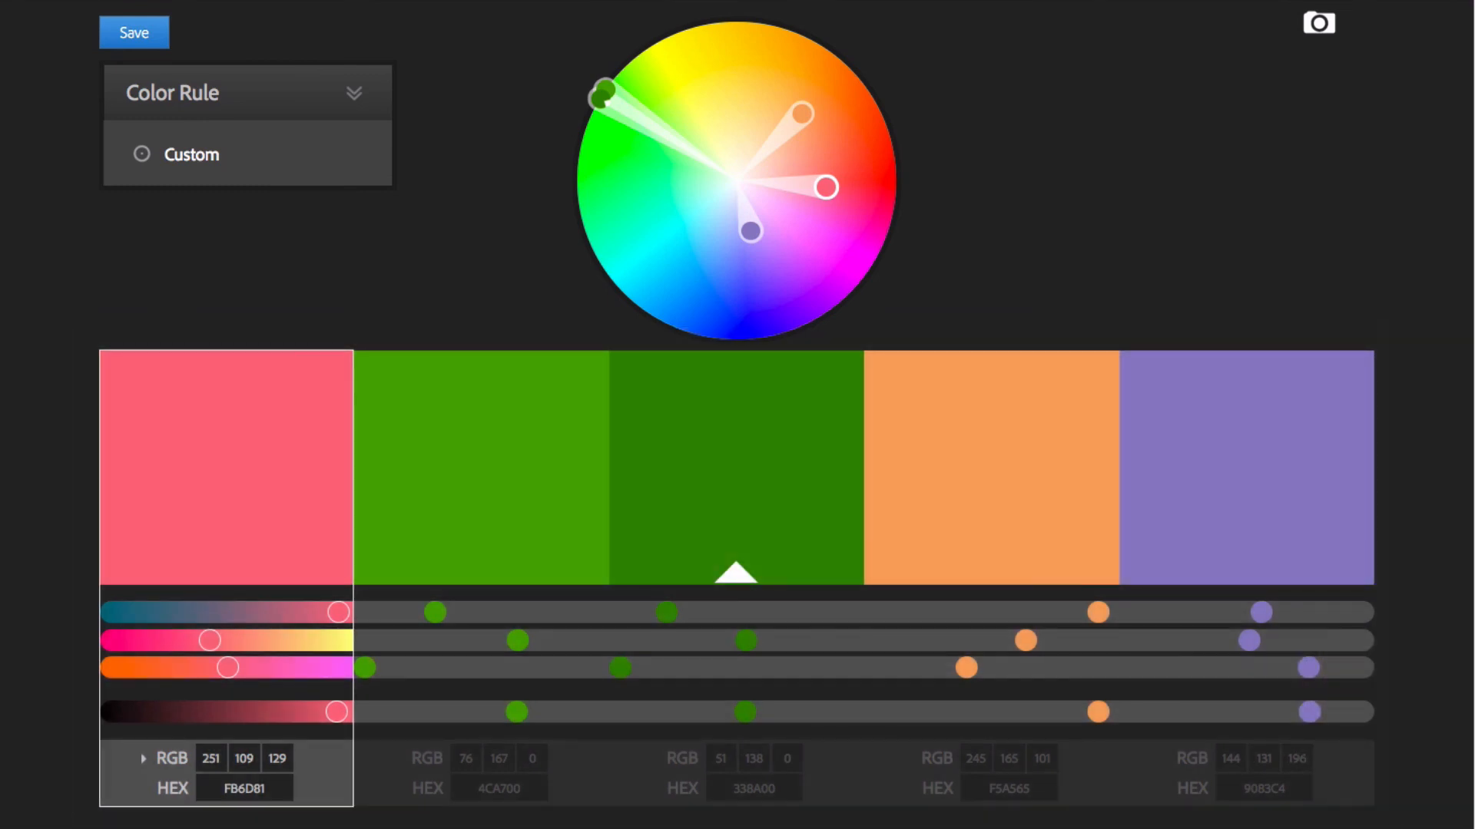